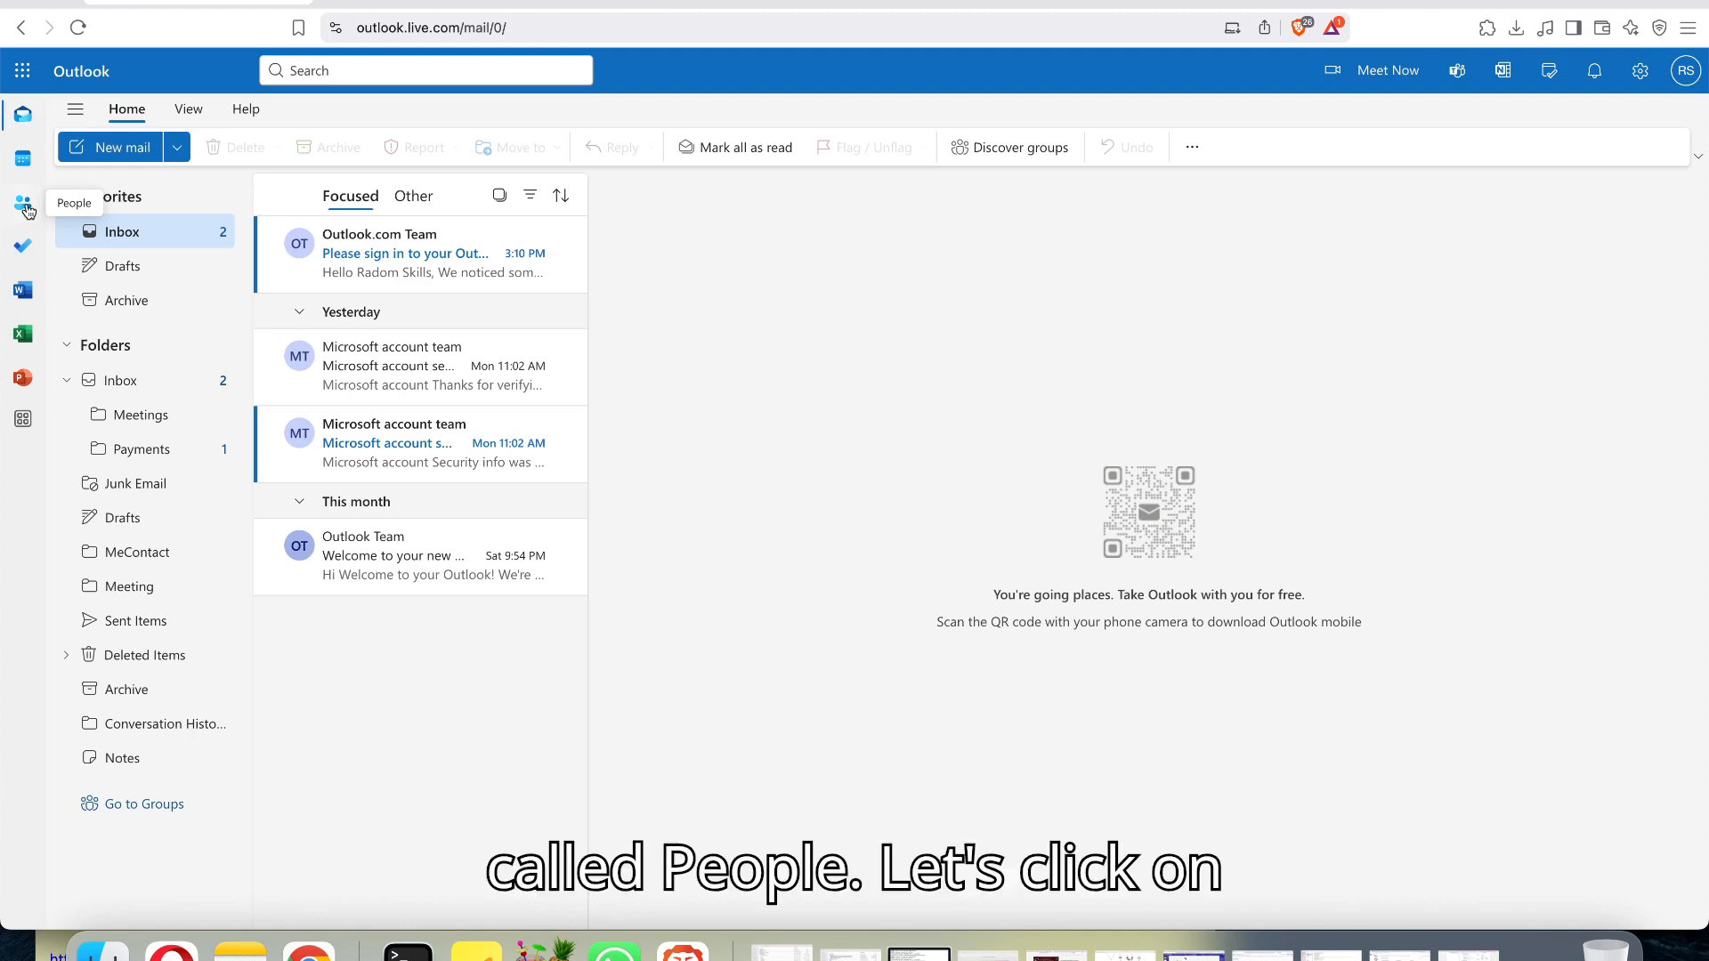
Start a new contact list in the People section and name it "Project One".
{"action": "left_click", "coordinate": [24, 205]}
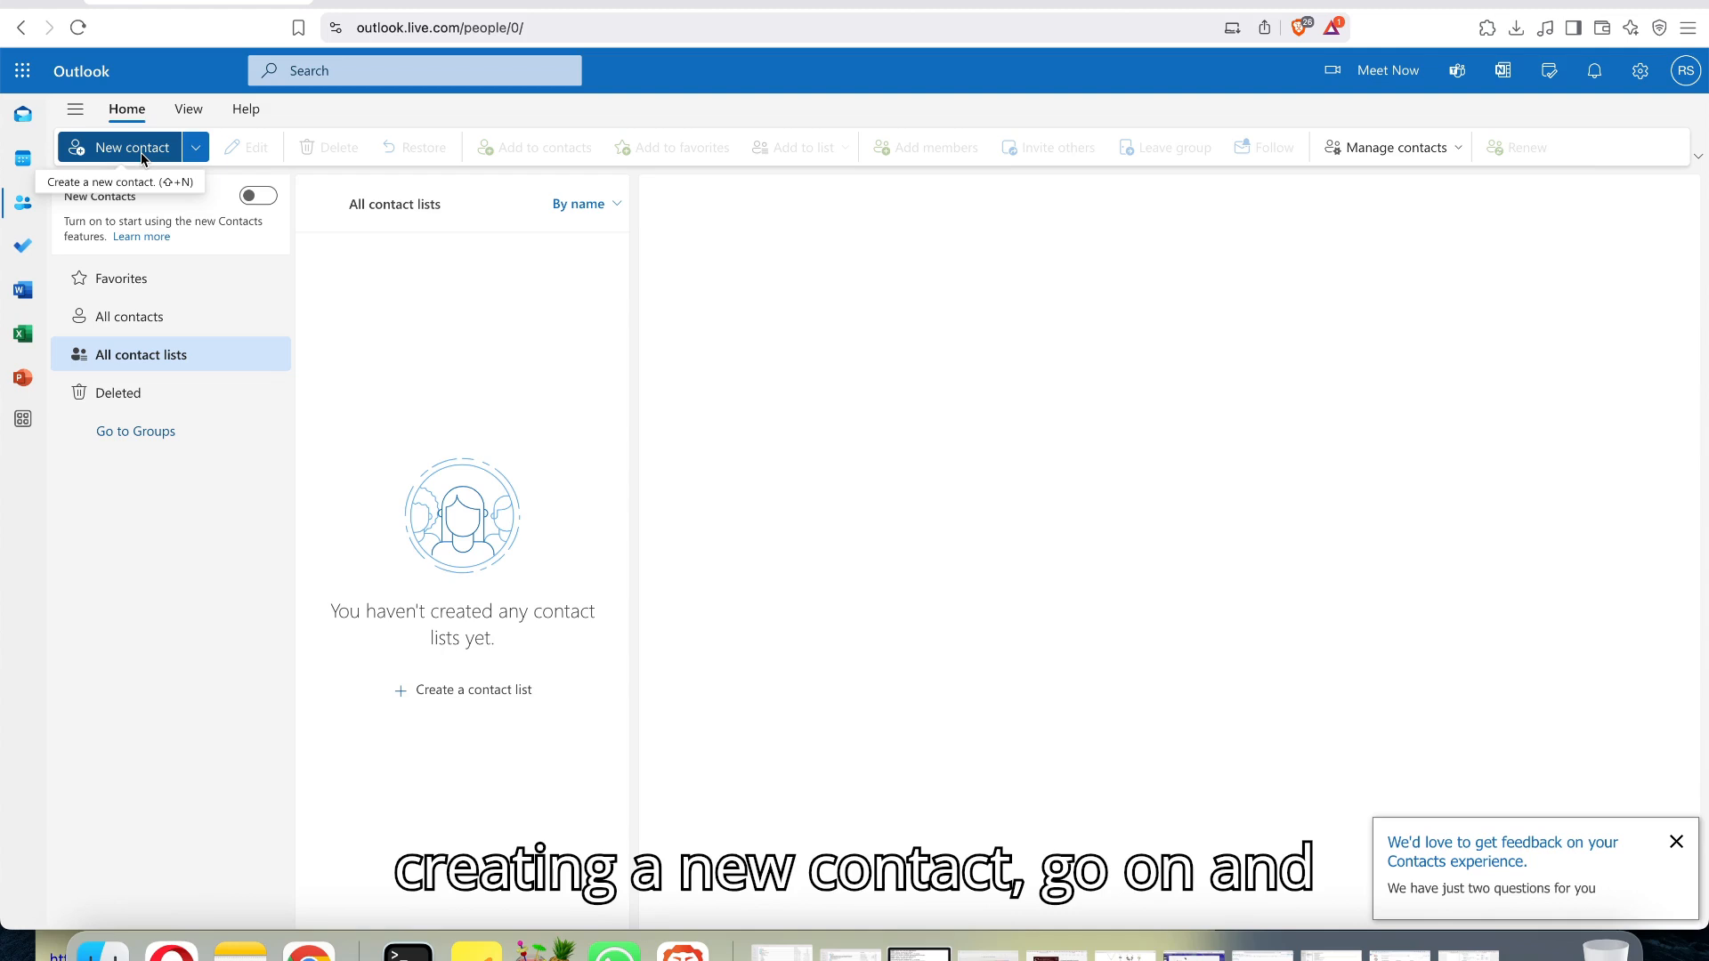
{"action": "left_click", "coordinate": [198, 156]}
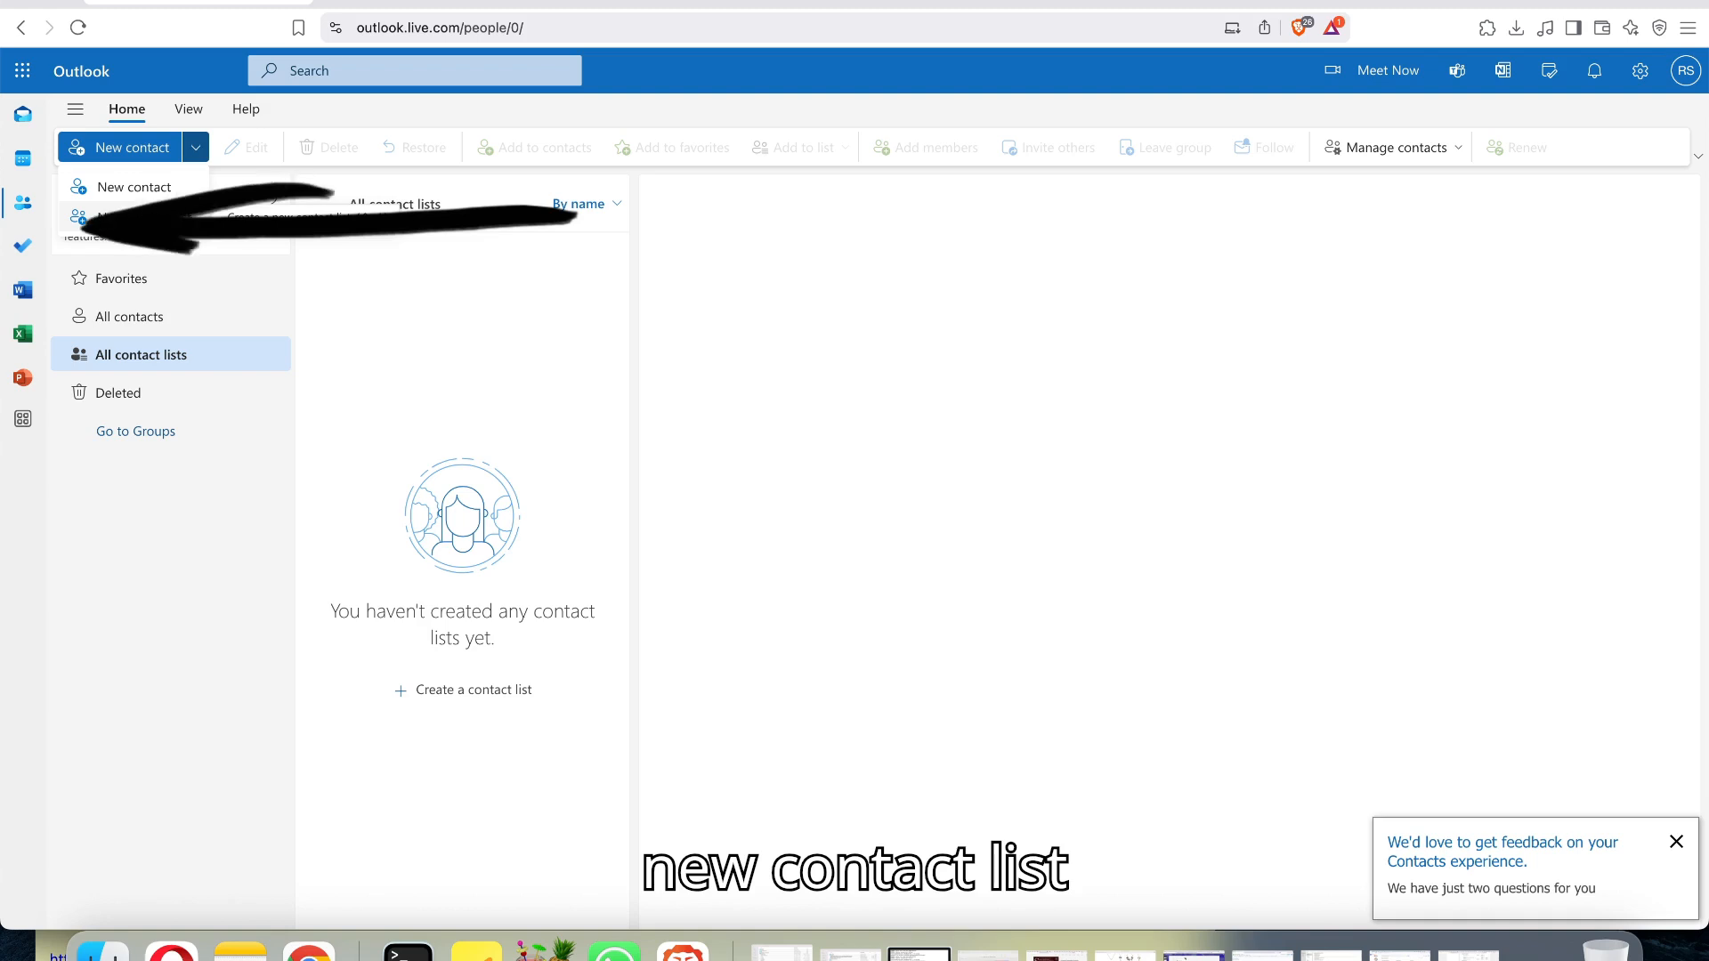
{"action": "left_click", "coordinate": [134, 216]}
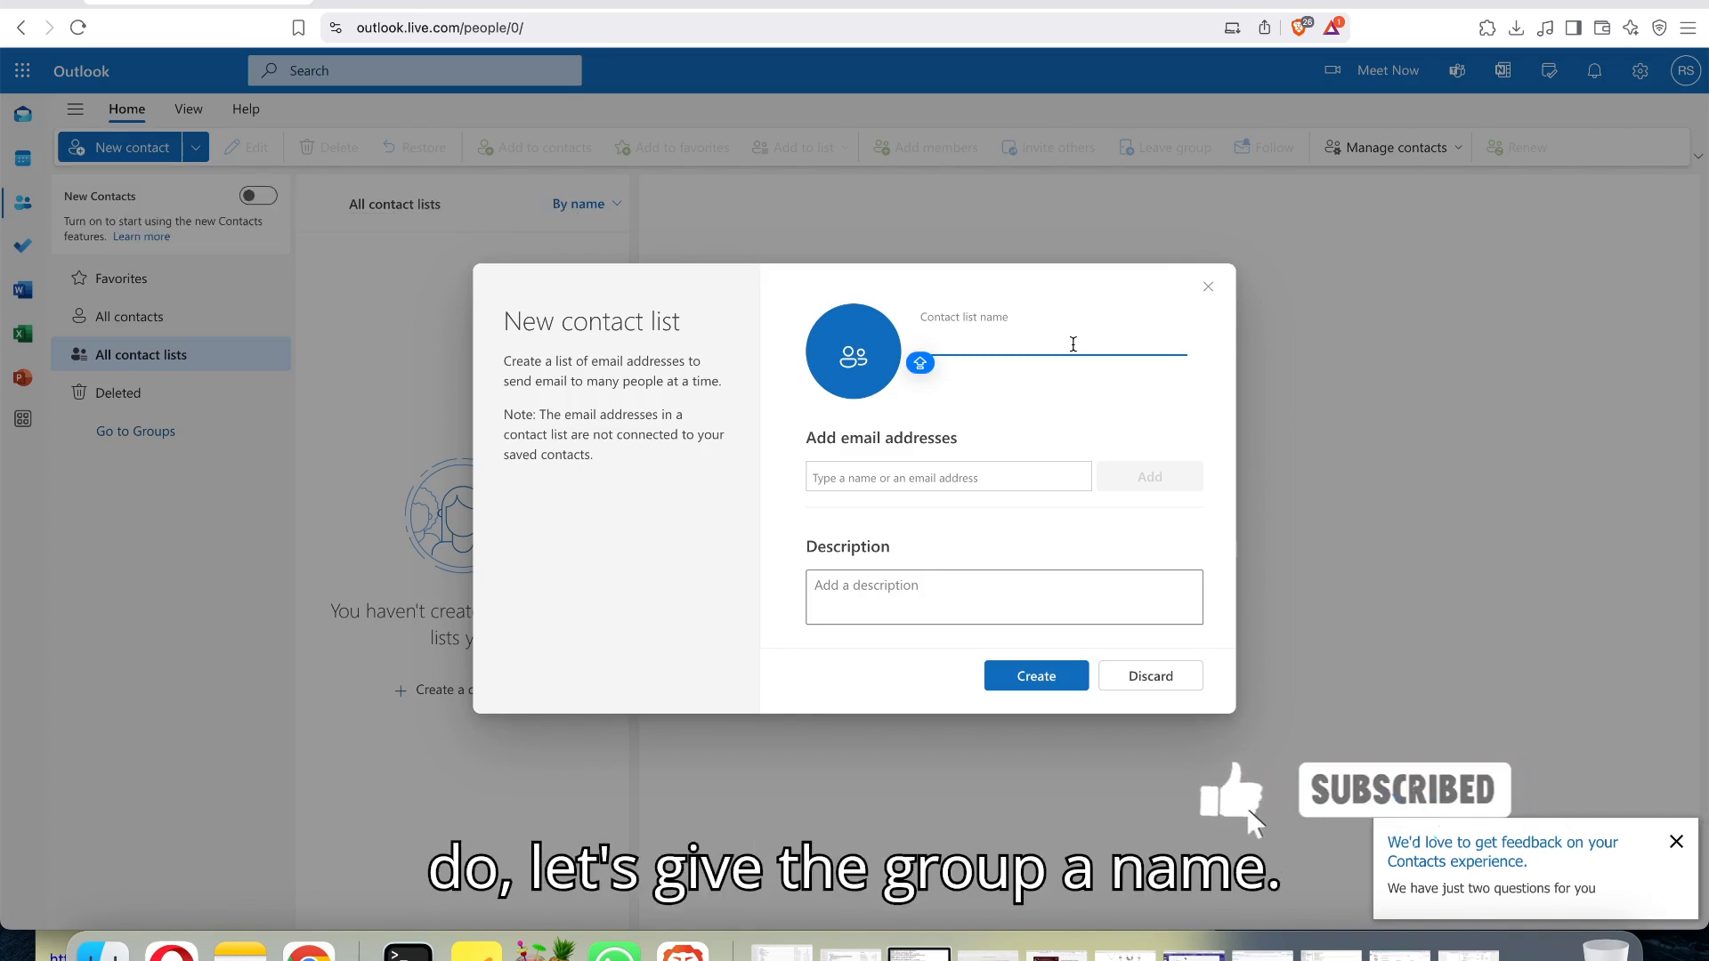
{"action": "type", "text": "Project oNE"}
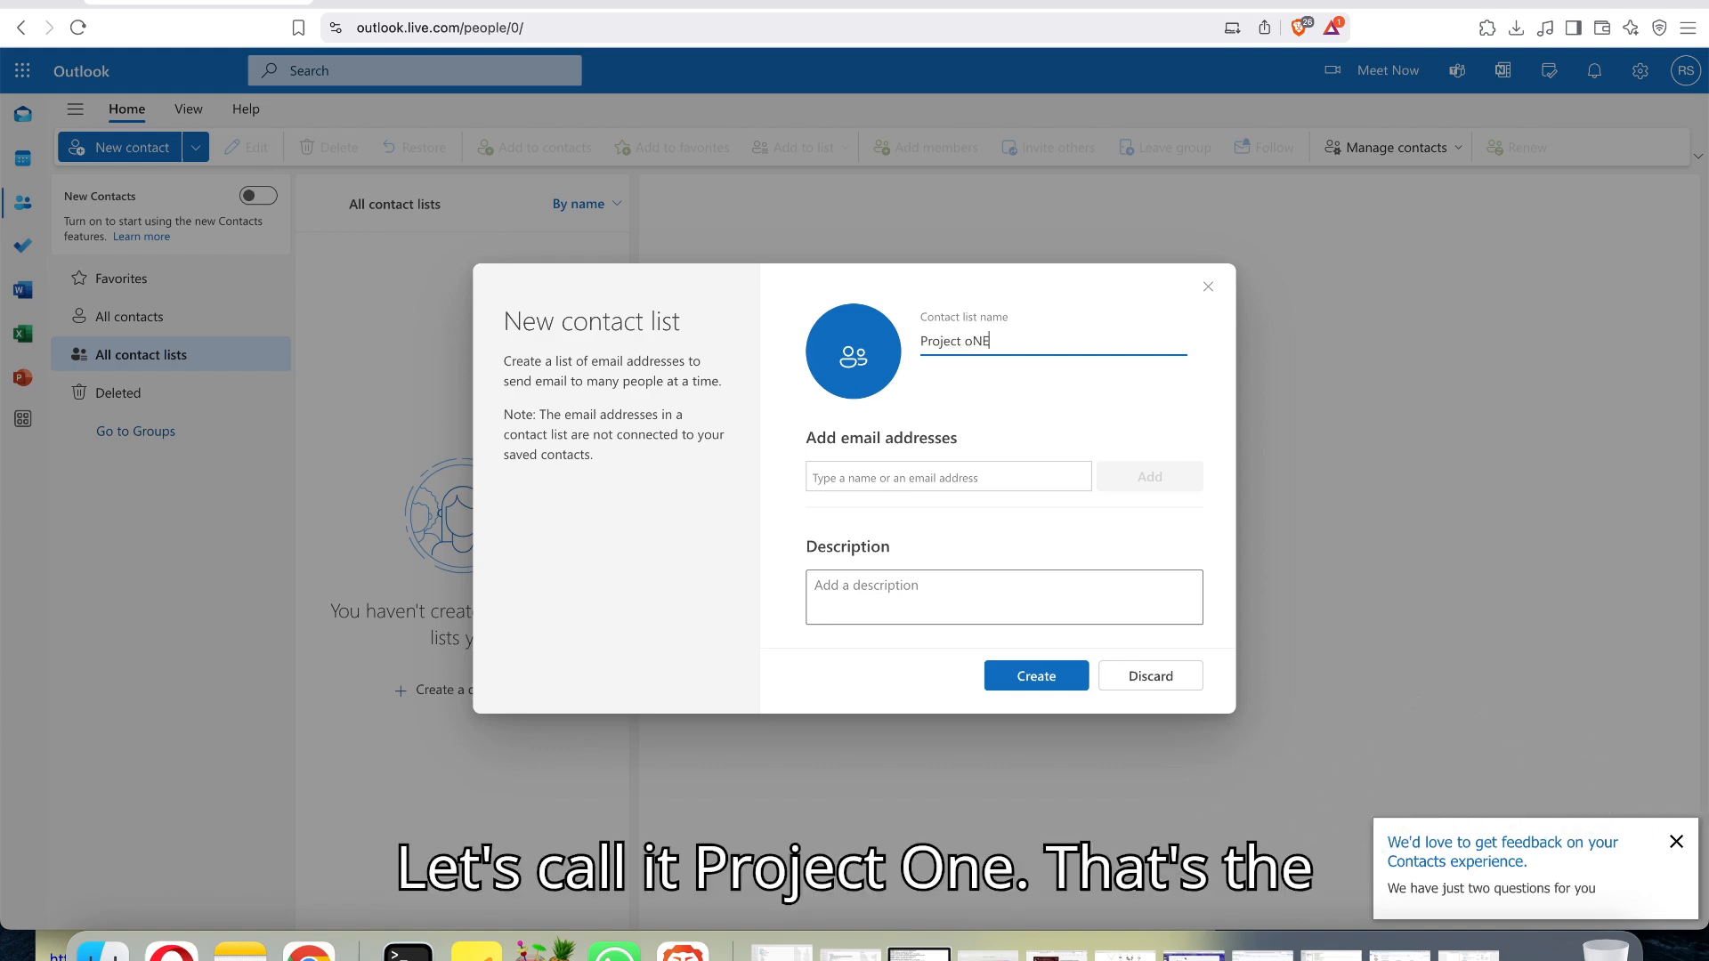
{"action": "key", "text": "BackSpace"}
{"action": "key", "text": "BackSpace"}
{"action": "type", "text": "One"}
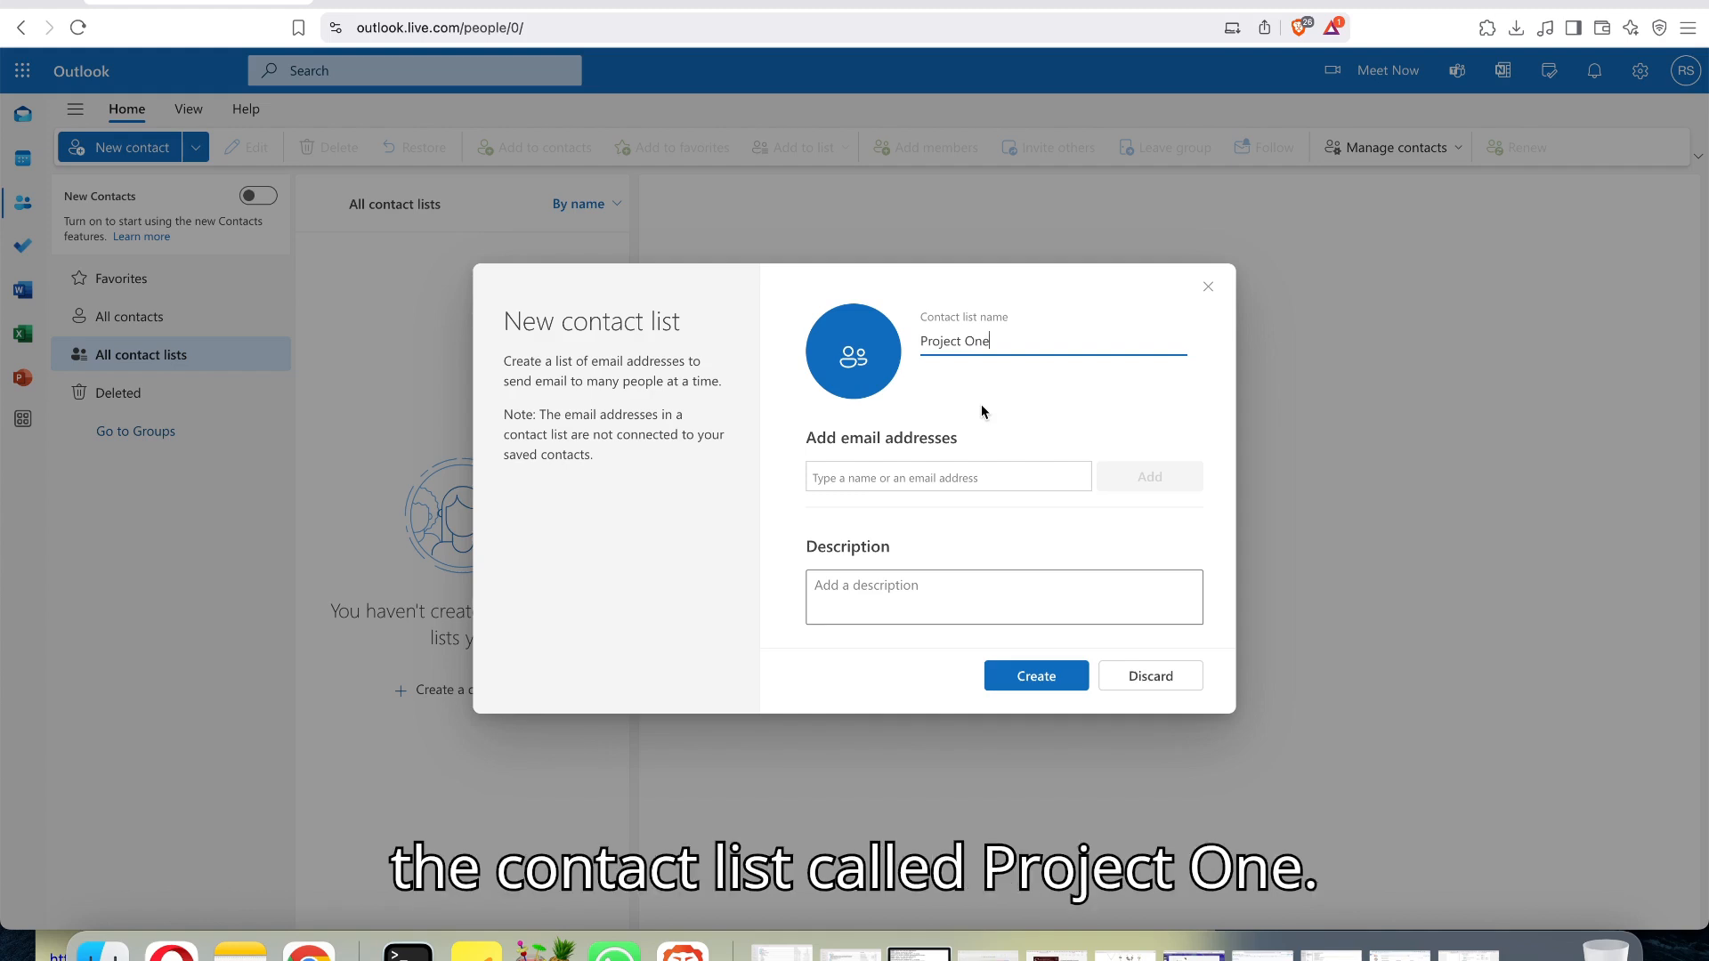
Add the suggested contact's email address to the new contact list.
{"action": "left_click", "coordinate": [1009, 478]}
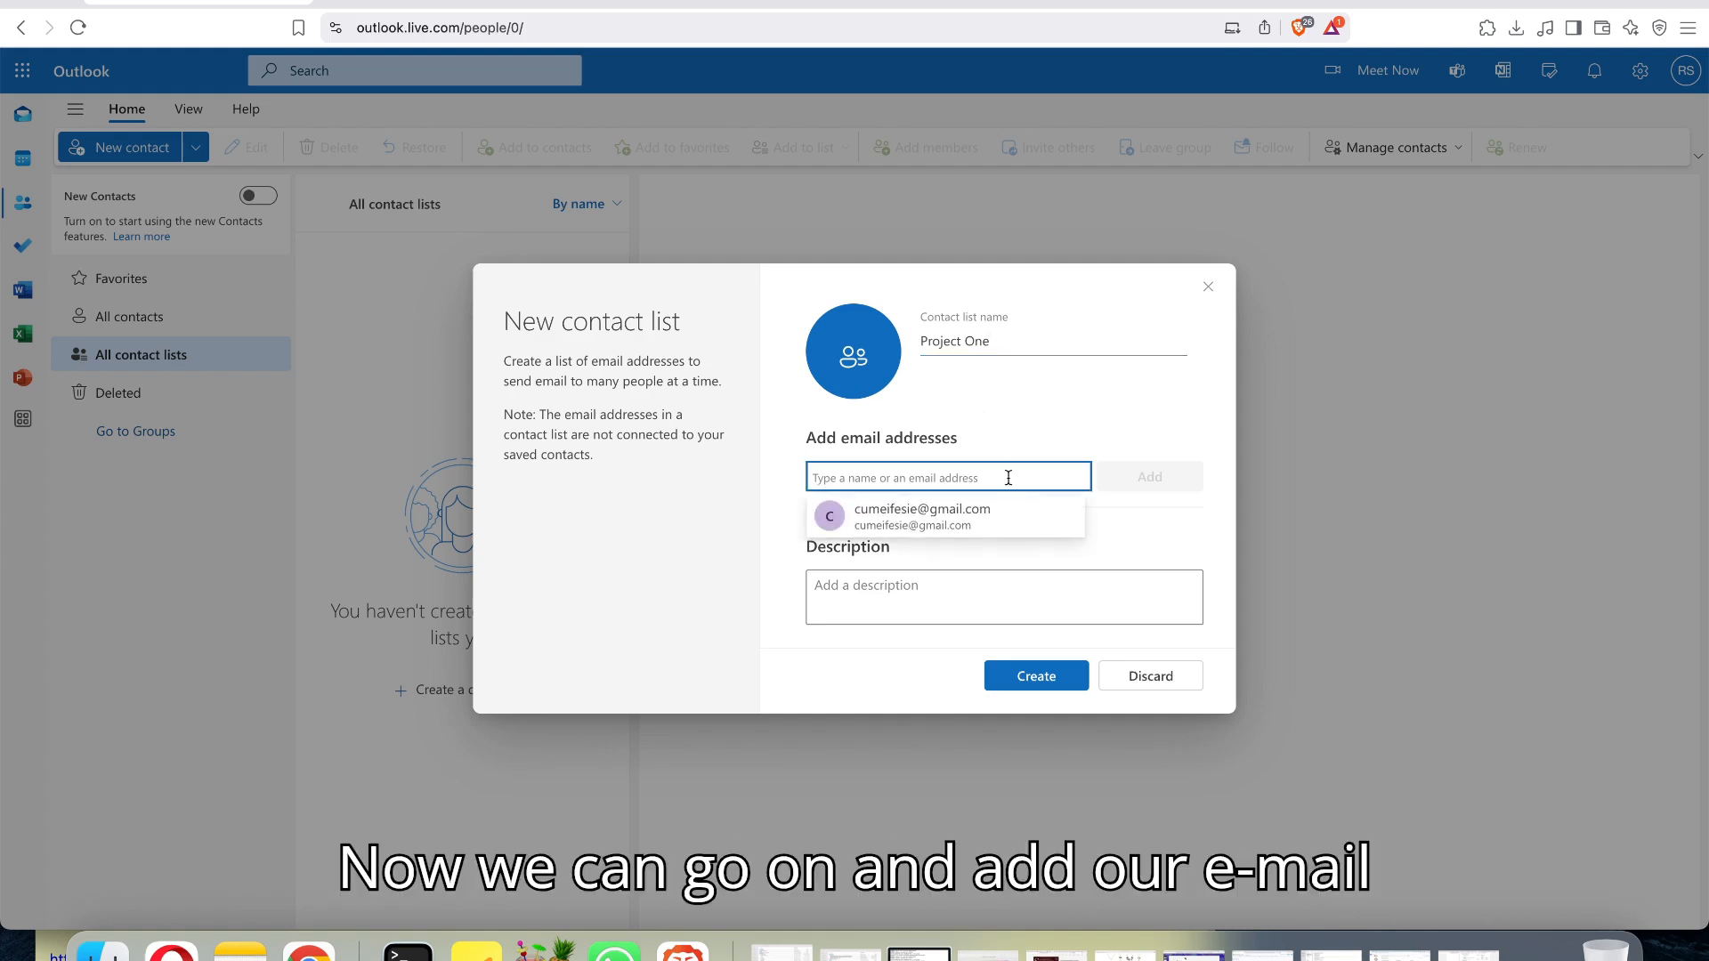
{"action": "left_click", "coordinate": [983, 514]}
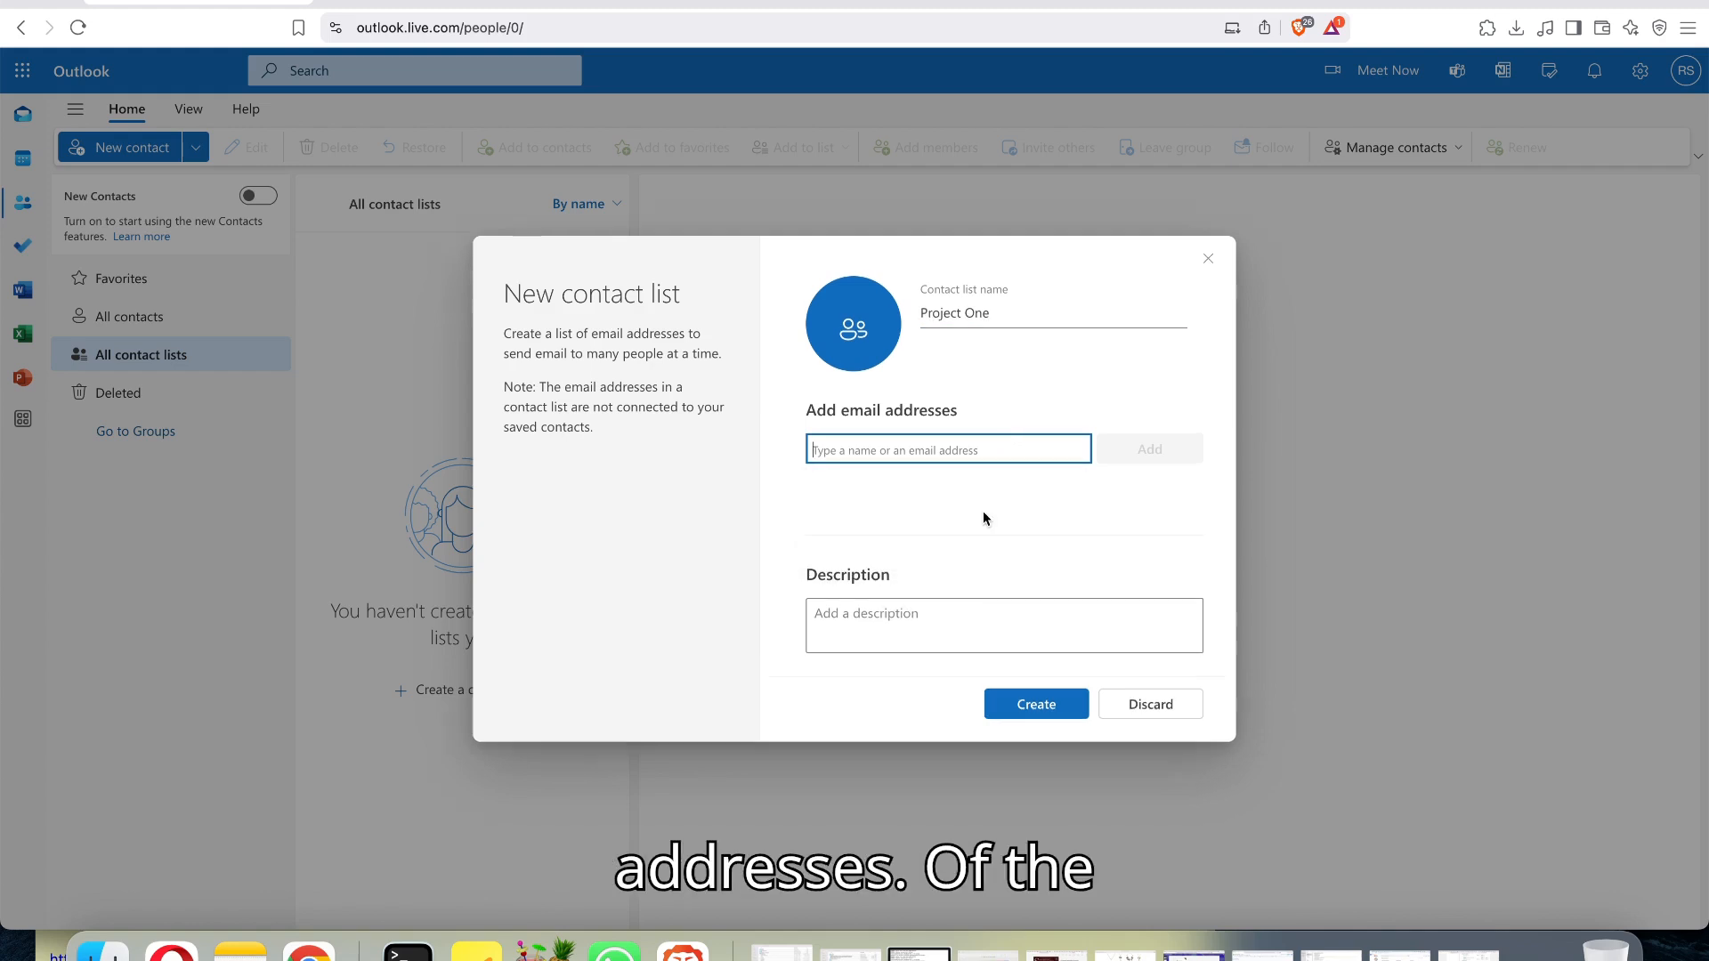
{"action": "left_click", "coordinate": [994, 451]}
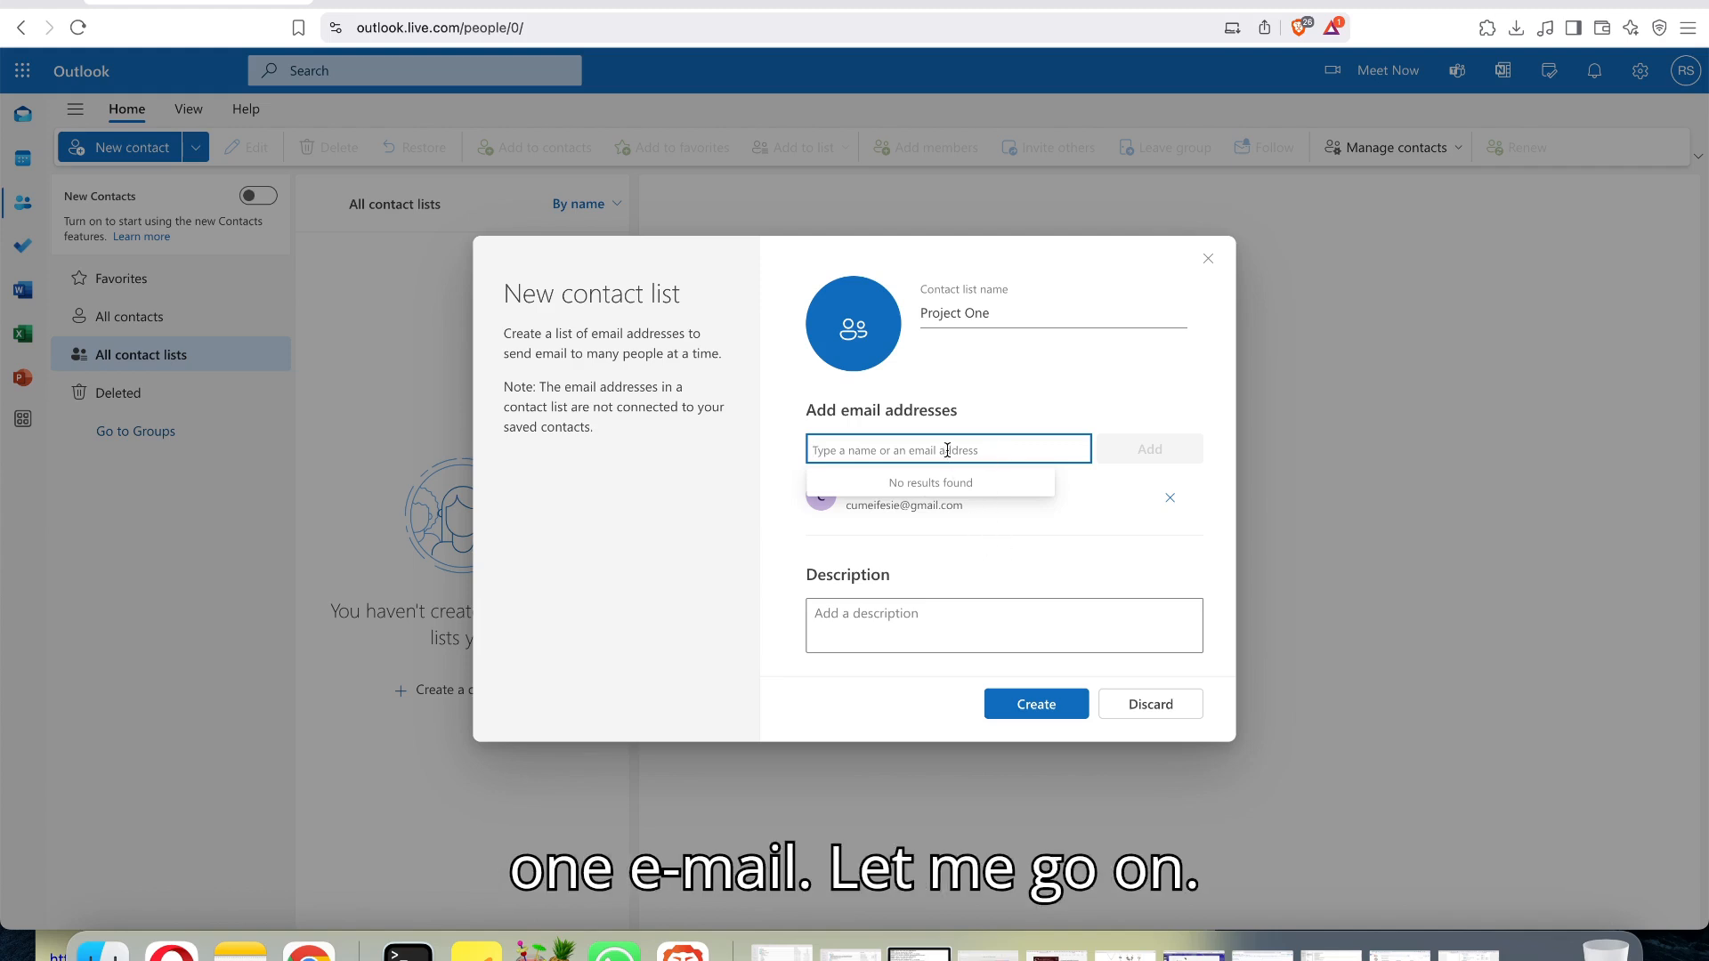
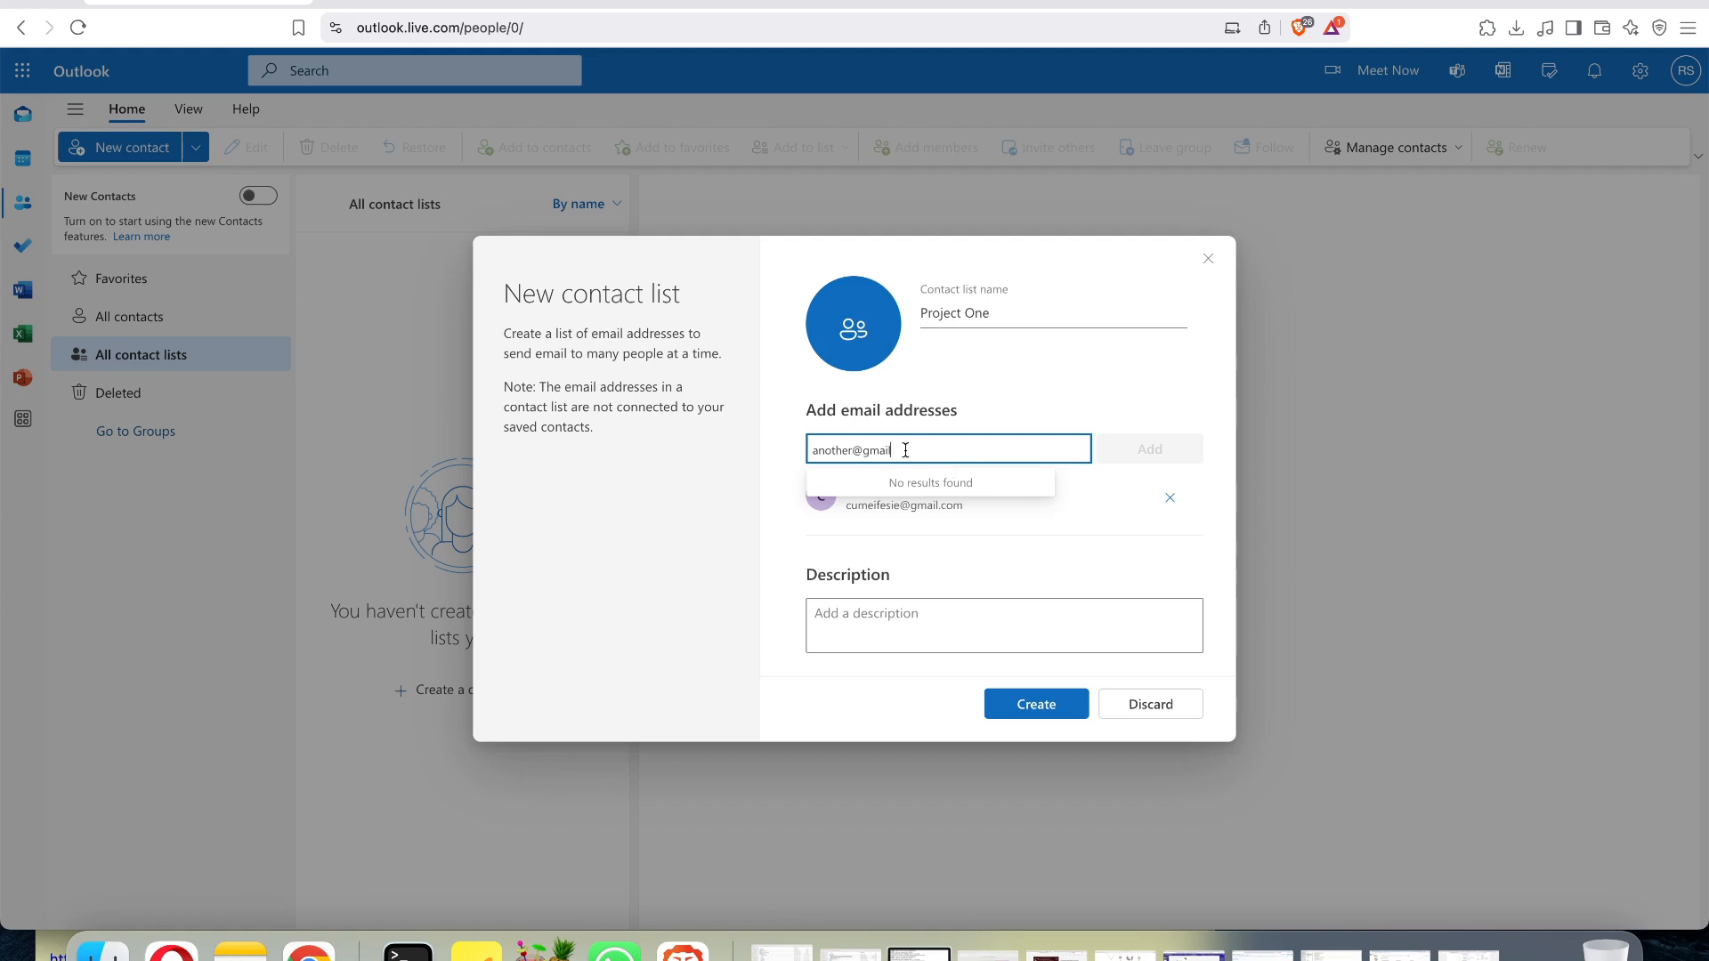
{"action": "left_click_drag", "start_coordinate": [950, 449], "coordinate": [777, 452]}
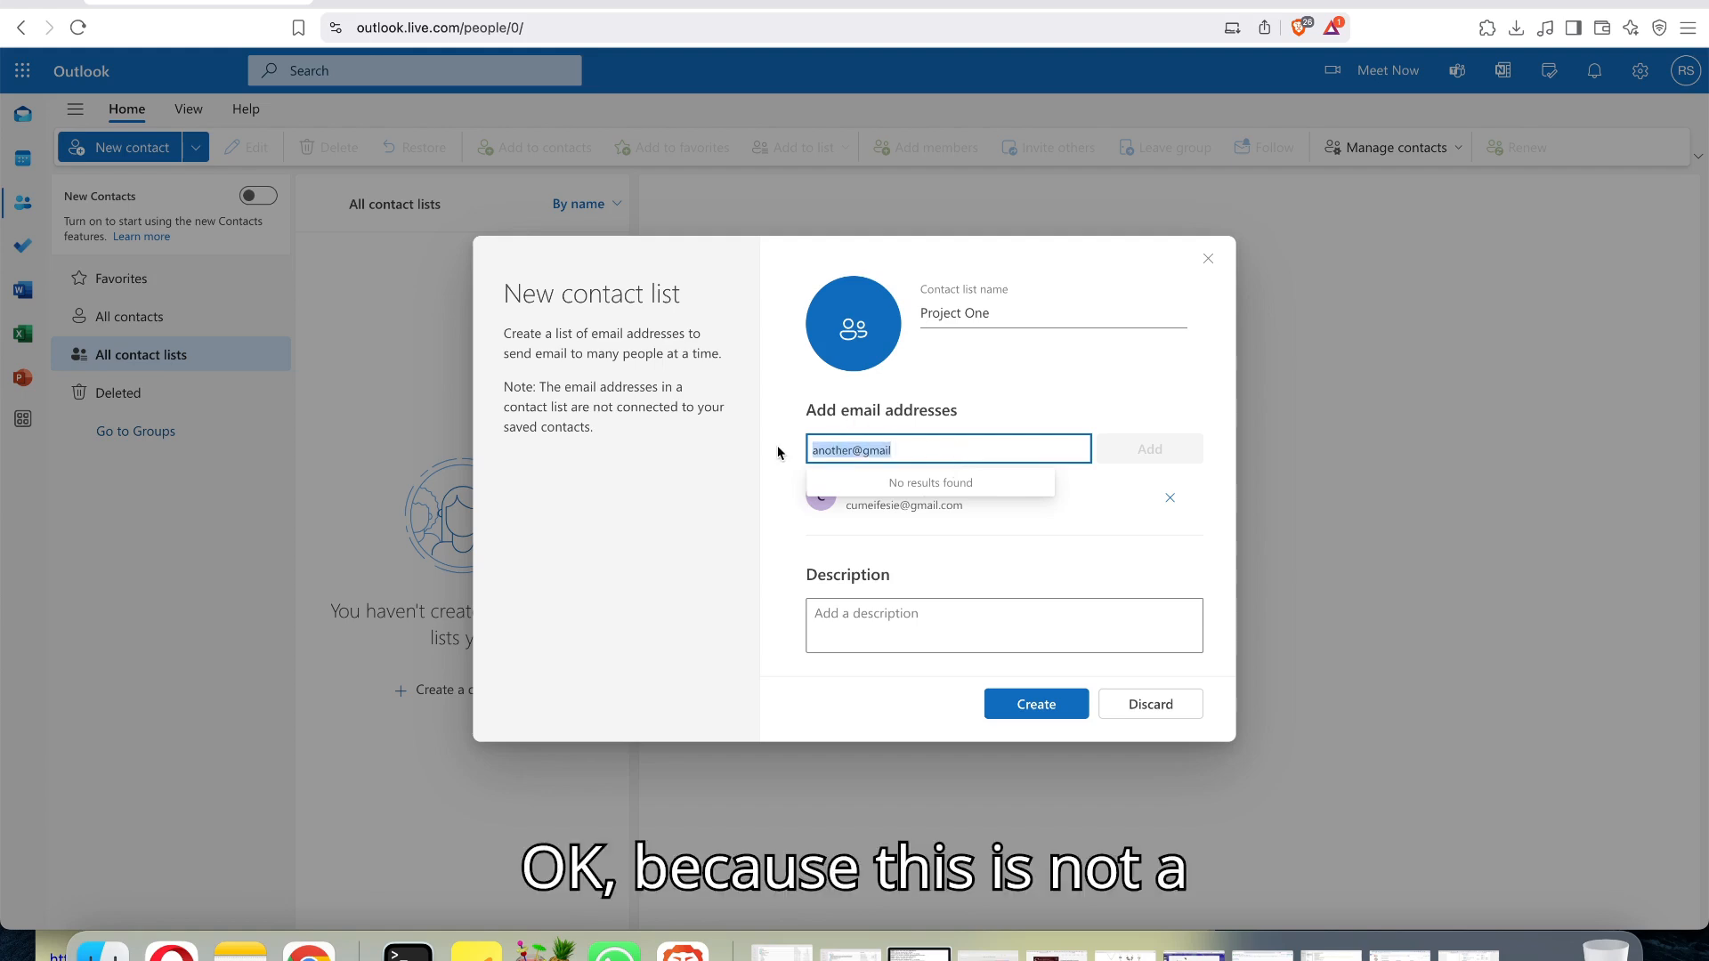
{"action": "left_click", "coordinate": [922, 451]}
{"action": "key", "text": "BackSpace"}
{"action": "key", "text": "BackSpace"}
{"action": "key", "text": "BackSpace"}
{"action": "key", "text": "BackSpace"}
{"action": "key", "text": "BackSpace"}
{"action": "key", "text": "BackSpace"}
{"action": "key", "text": "BackSpace"}
{"action": "key", "text": "BackSpace"}
{"action": "key", "text": "BackSpace"}
{"action": "key", "text": "BackSpace"}
{"action": "key", "text": "BackSpace"}
{"action": "key", "text": "BackSpace"}
{"action": "key", "text": "BackSpace"}
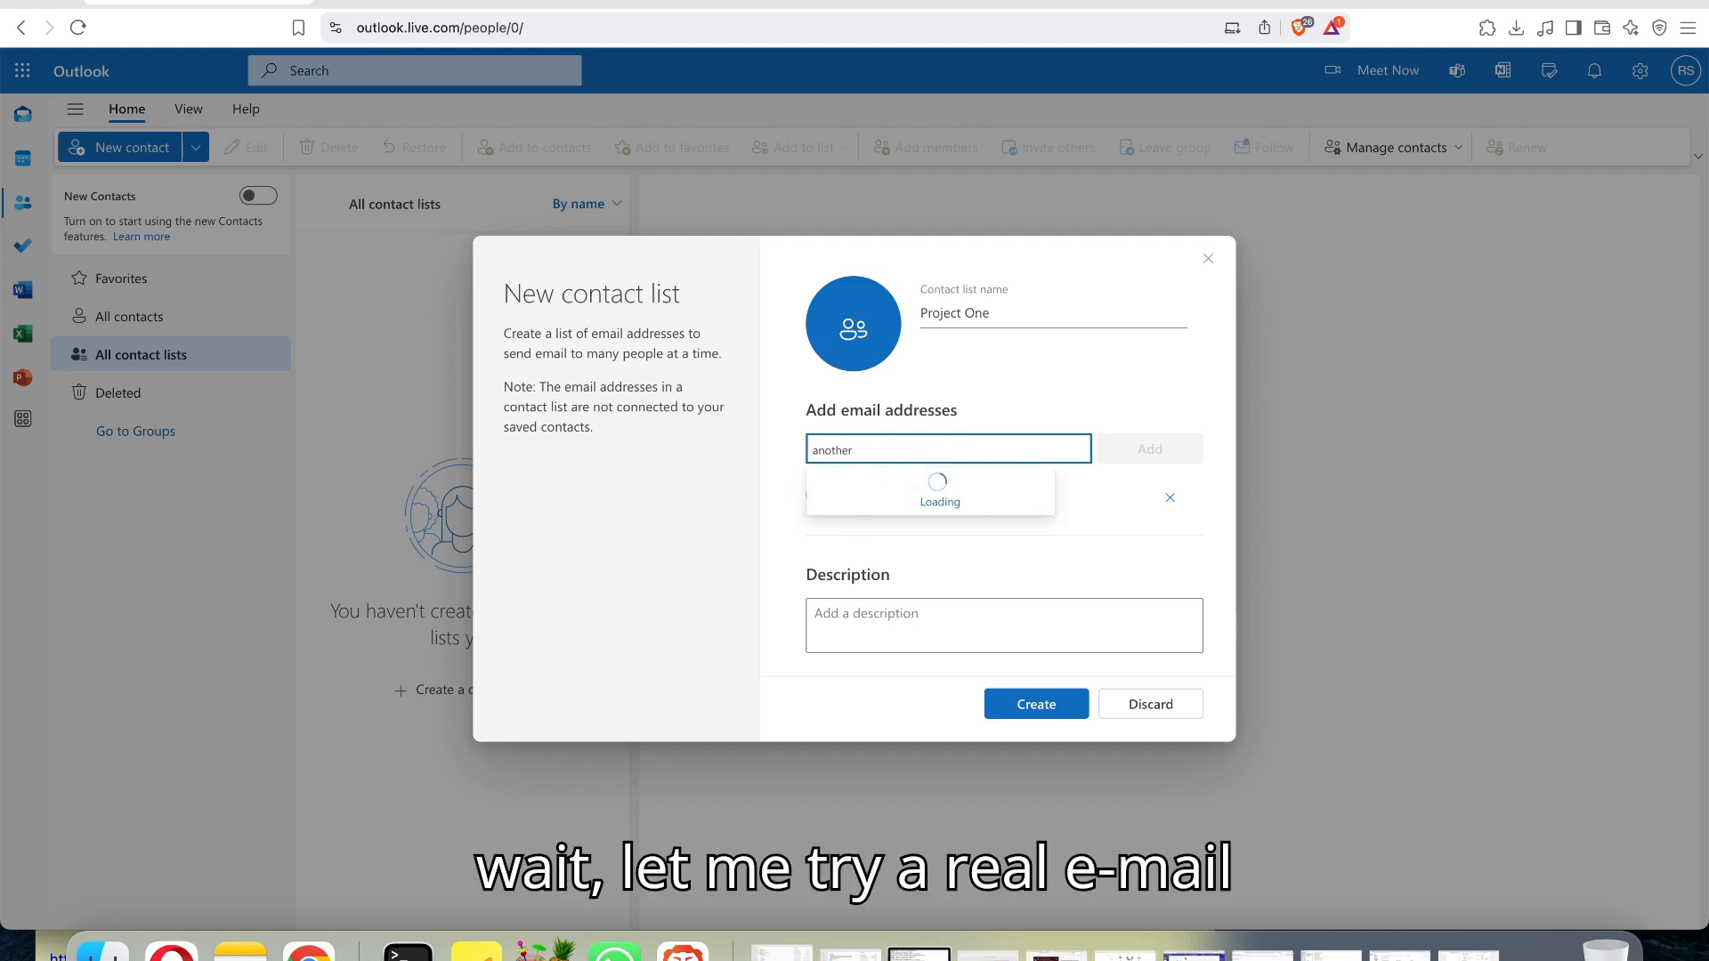
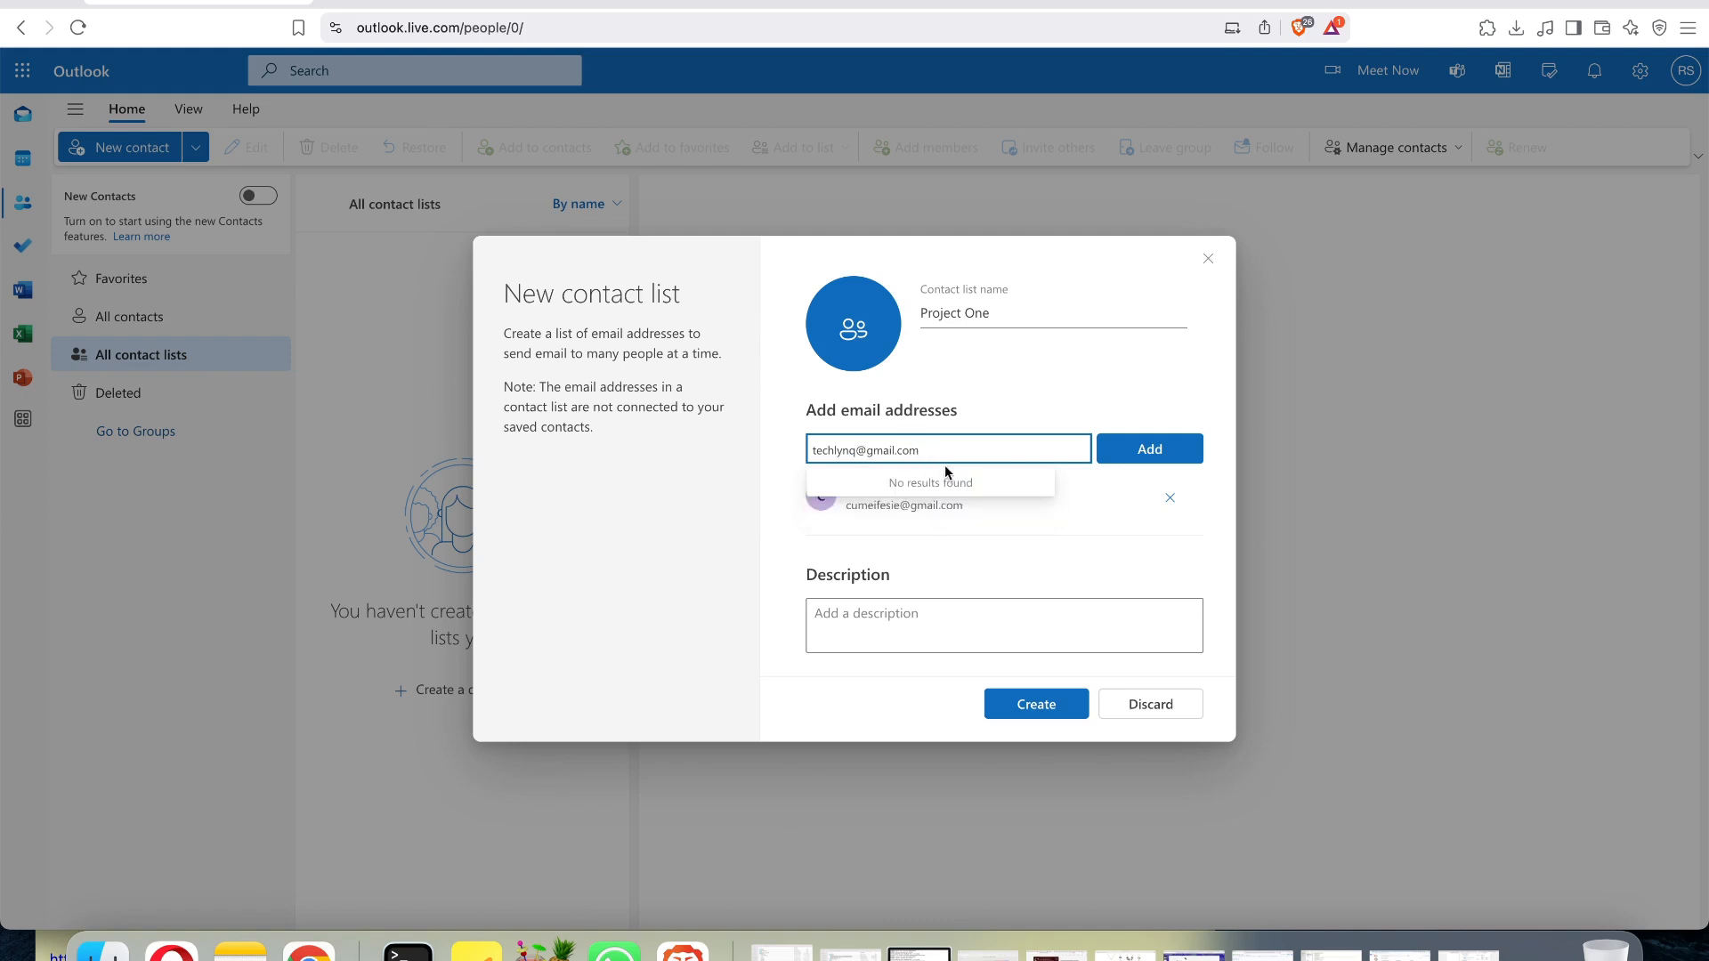
Add the second member's Gmail address to the Project One contact list.
{"action": "left_click", "coordinate": [1148, 452]}
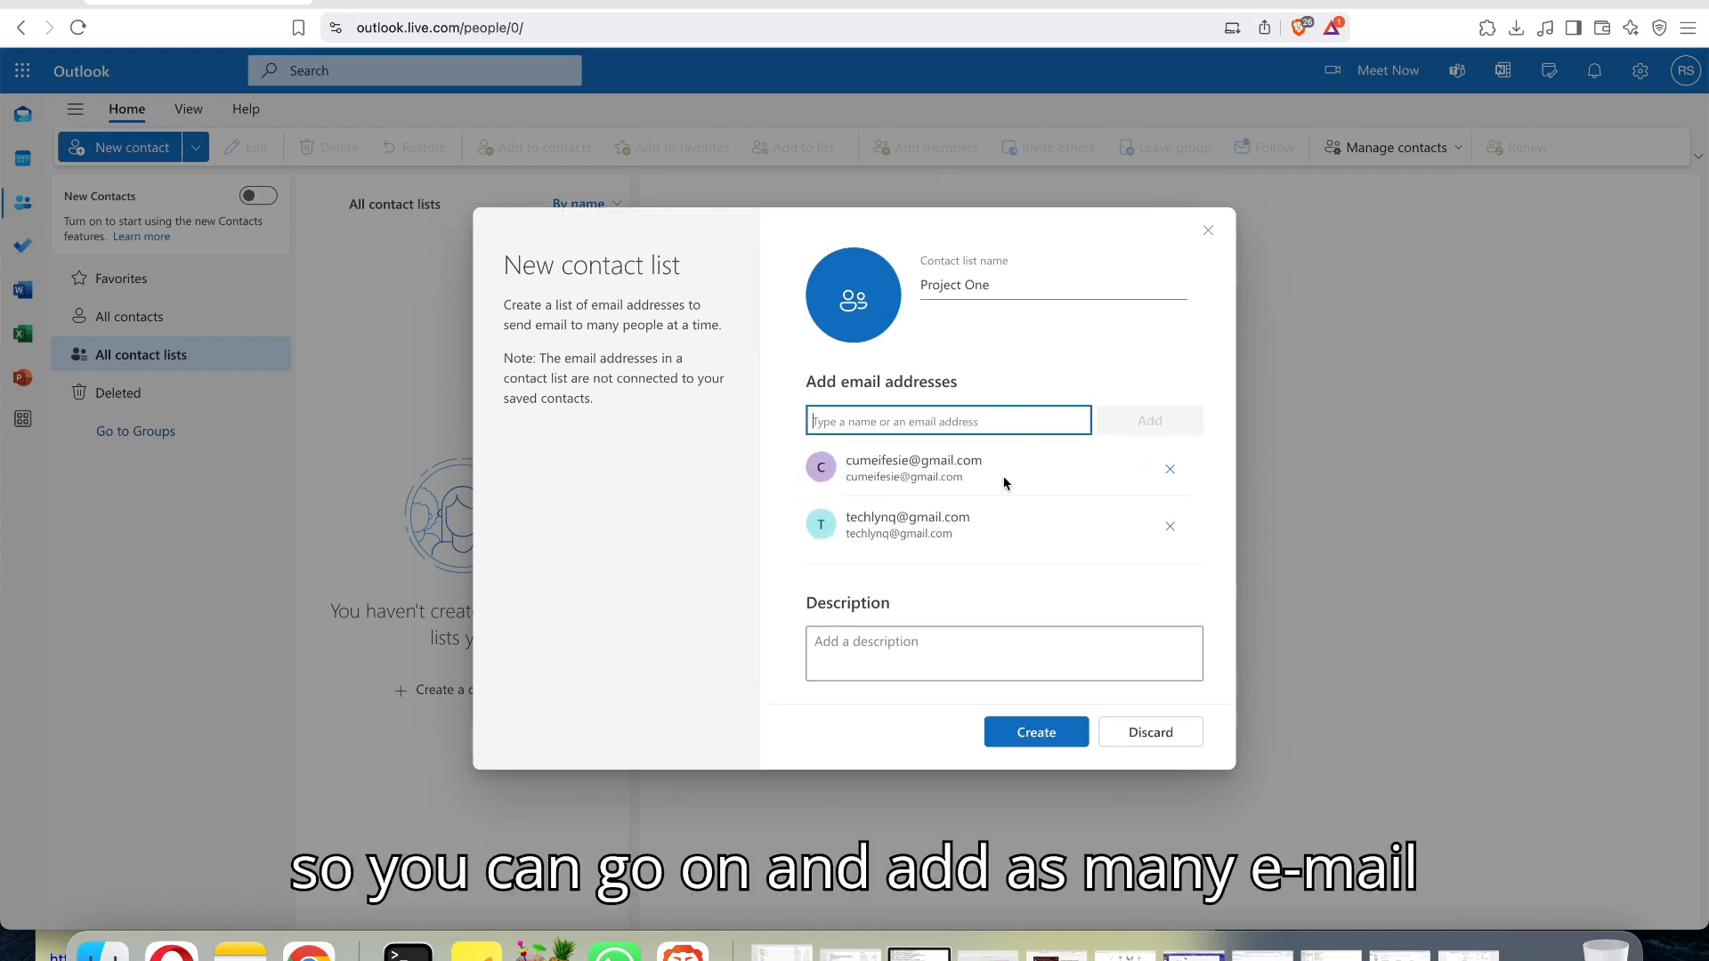
Create the Project One contact list with the description left empty.
{"action": "left_click", "coordinate": [887, 419]}
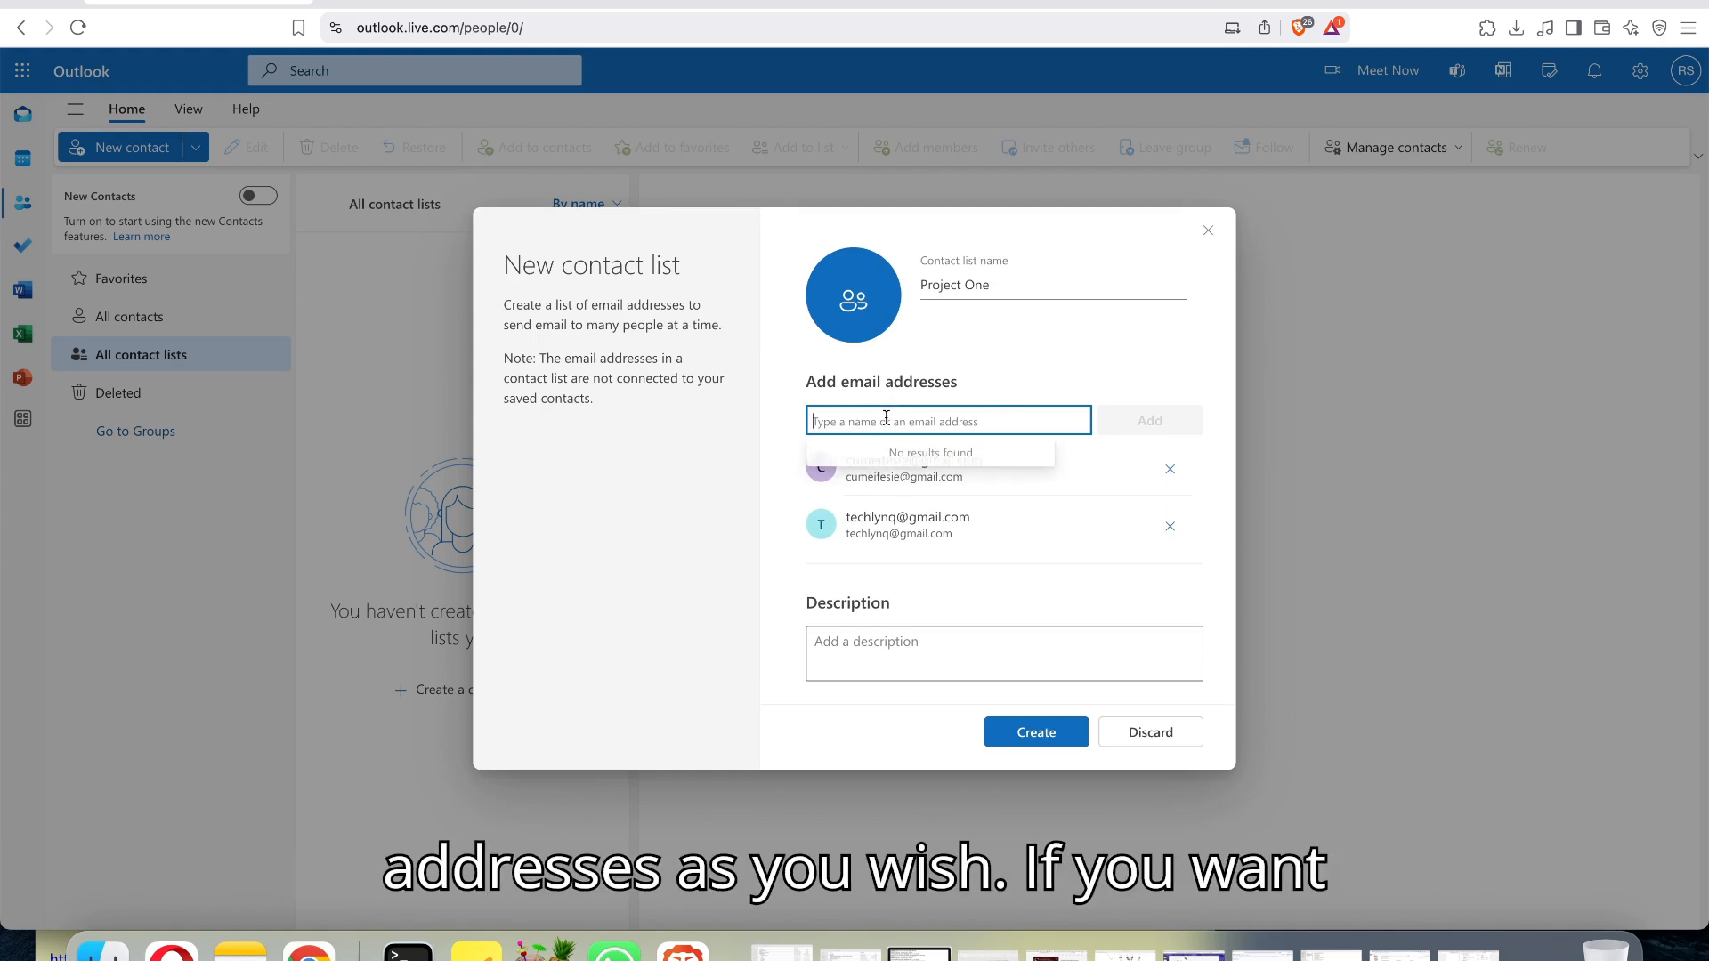
{"action": "left_click", "coordinate": [988, 663]}
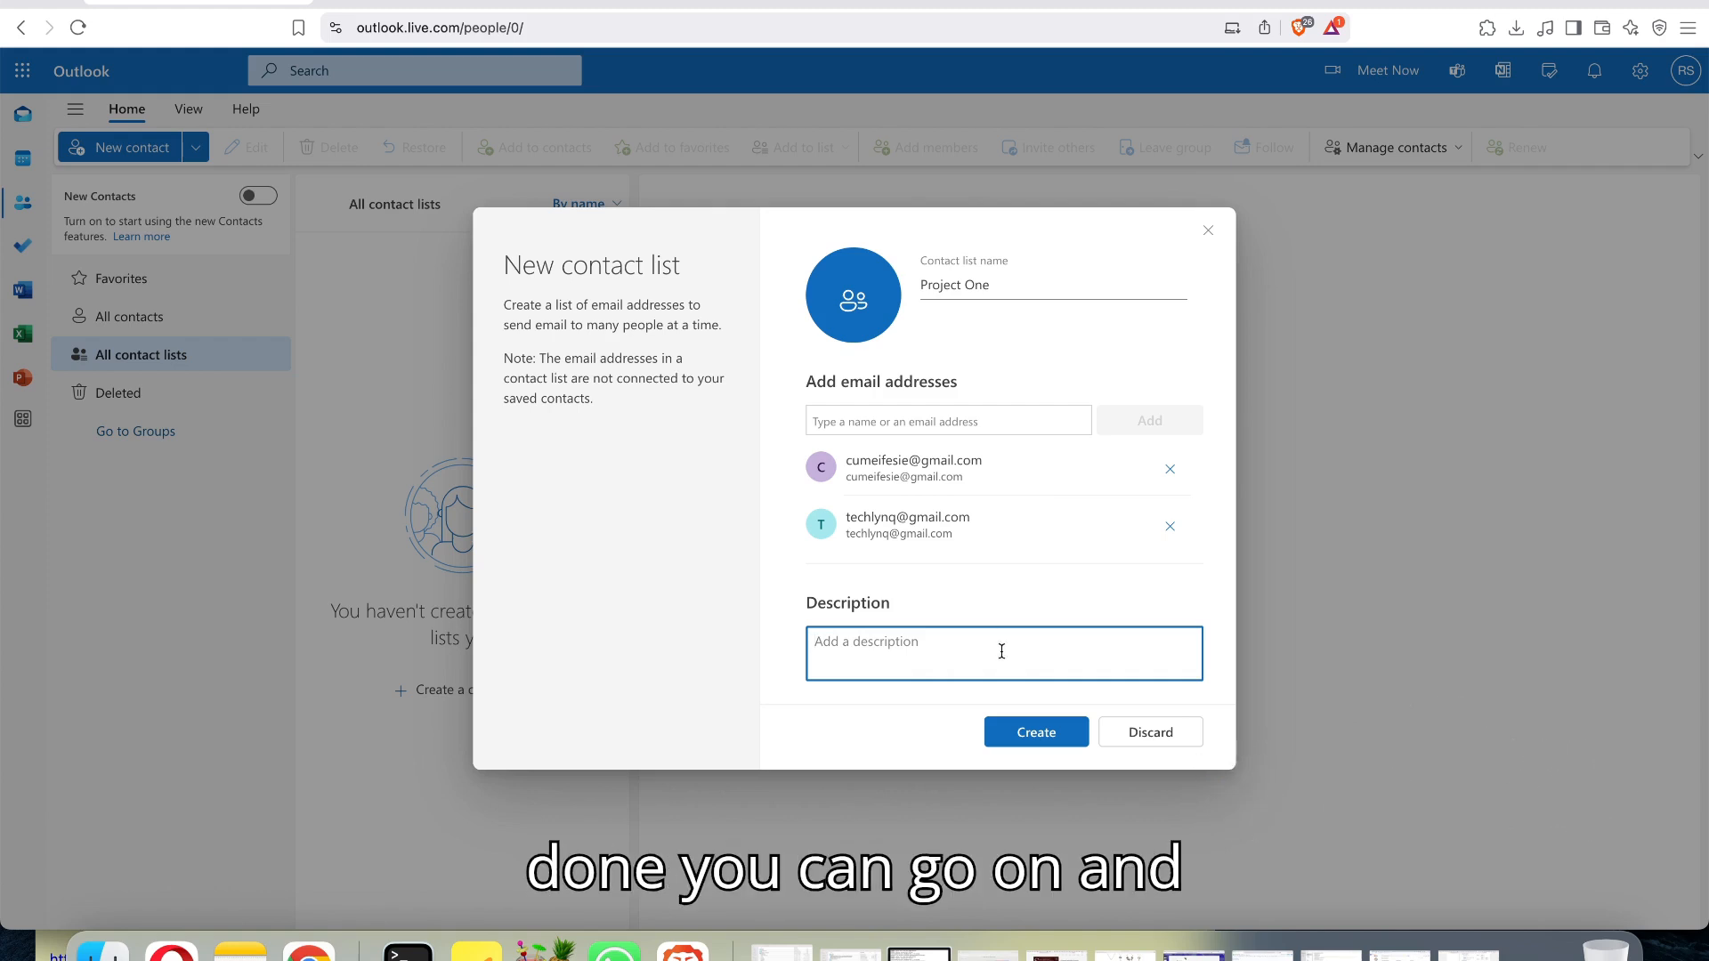
{"action": "left_click", "coordinate": [1037, 733]}
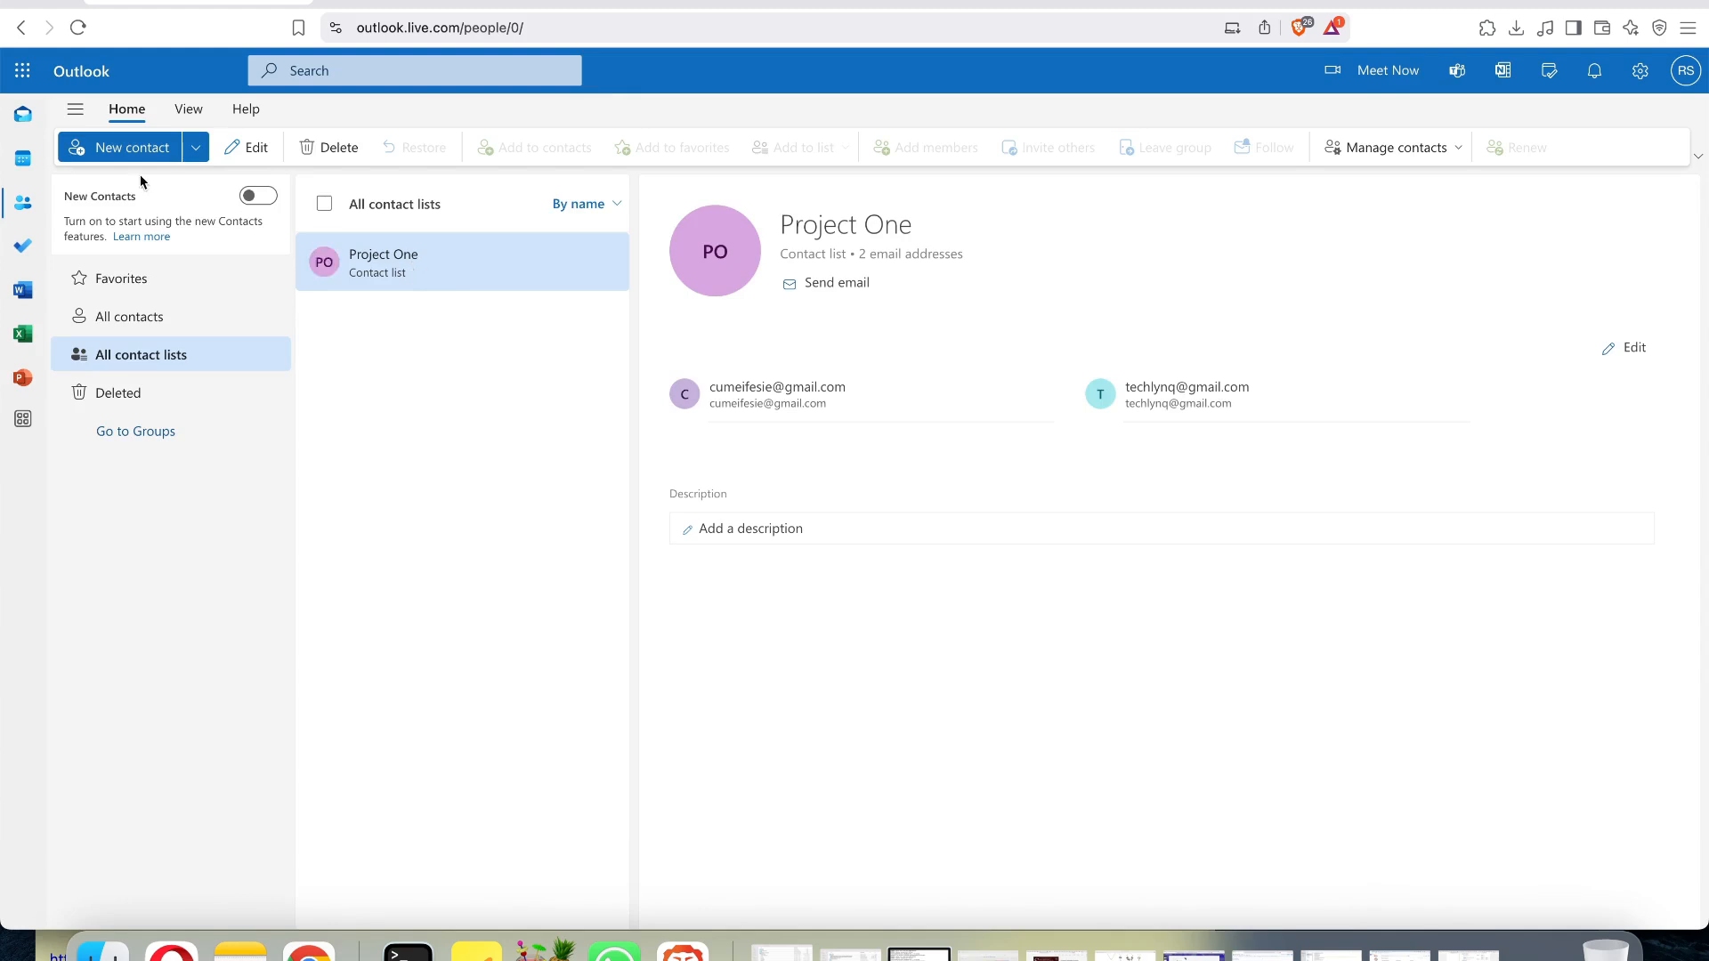
Return to the mailbox and start a new email addressed to the Project One contact list.
{"action": "left_click", "coordinate": [30, 122]}
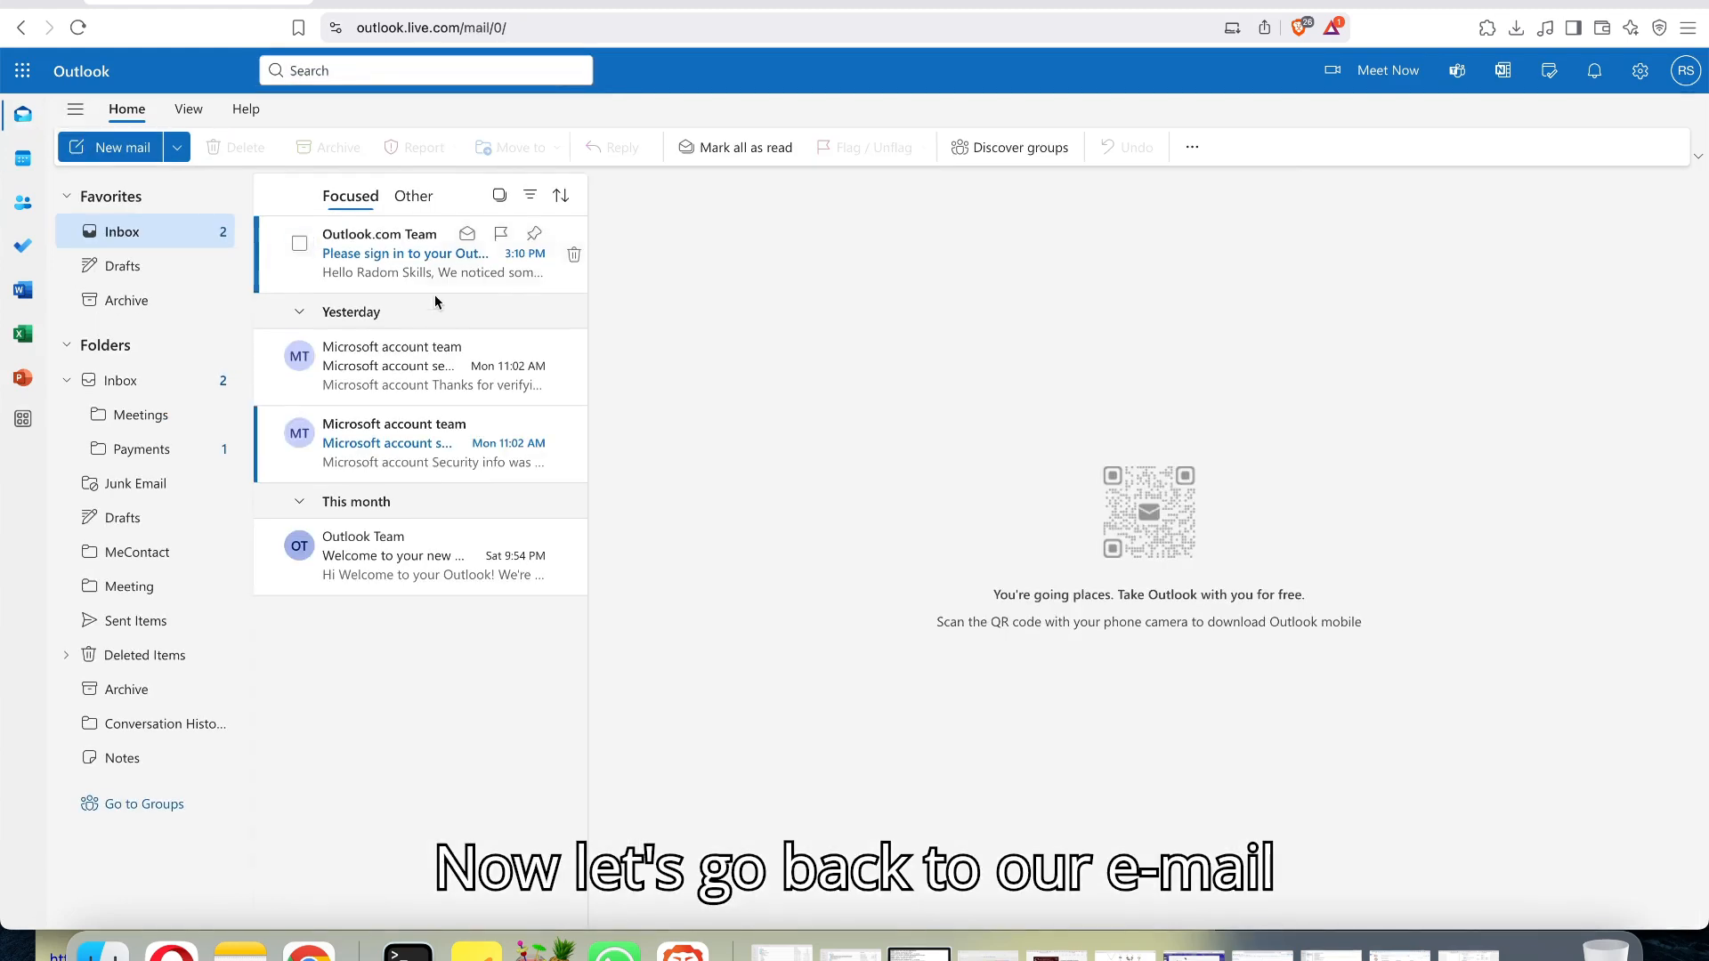
{"action": "left_click", "coordinate": [110, 147]}
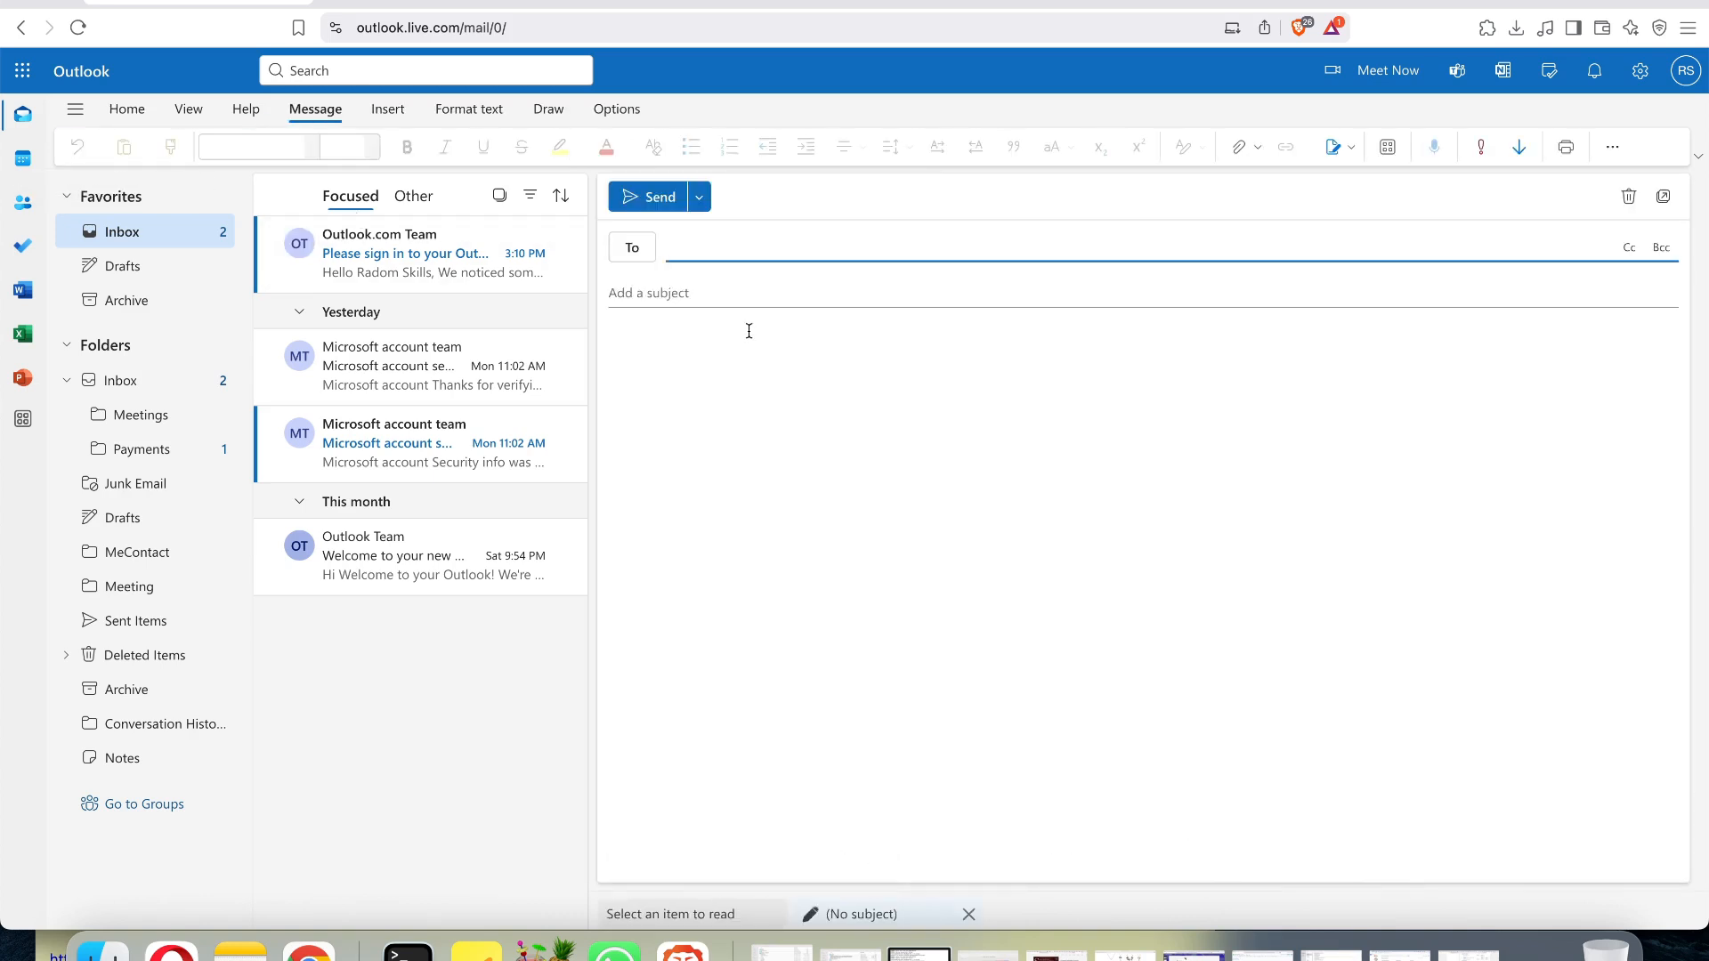
{"action": "left_click", "coordinate": [740, 240]}
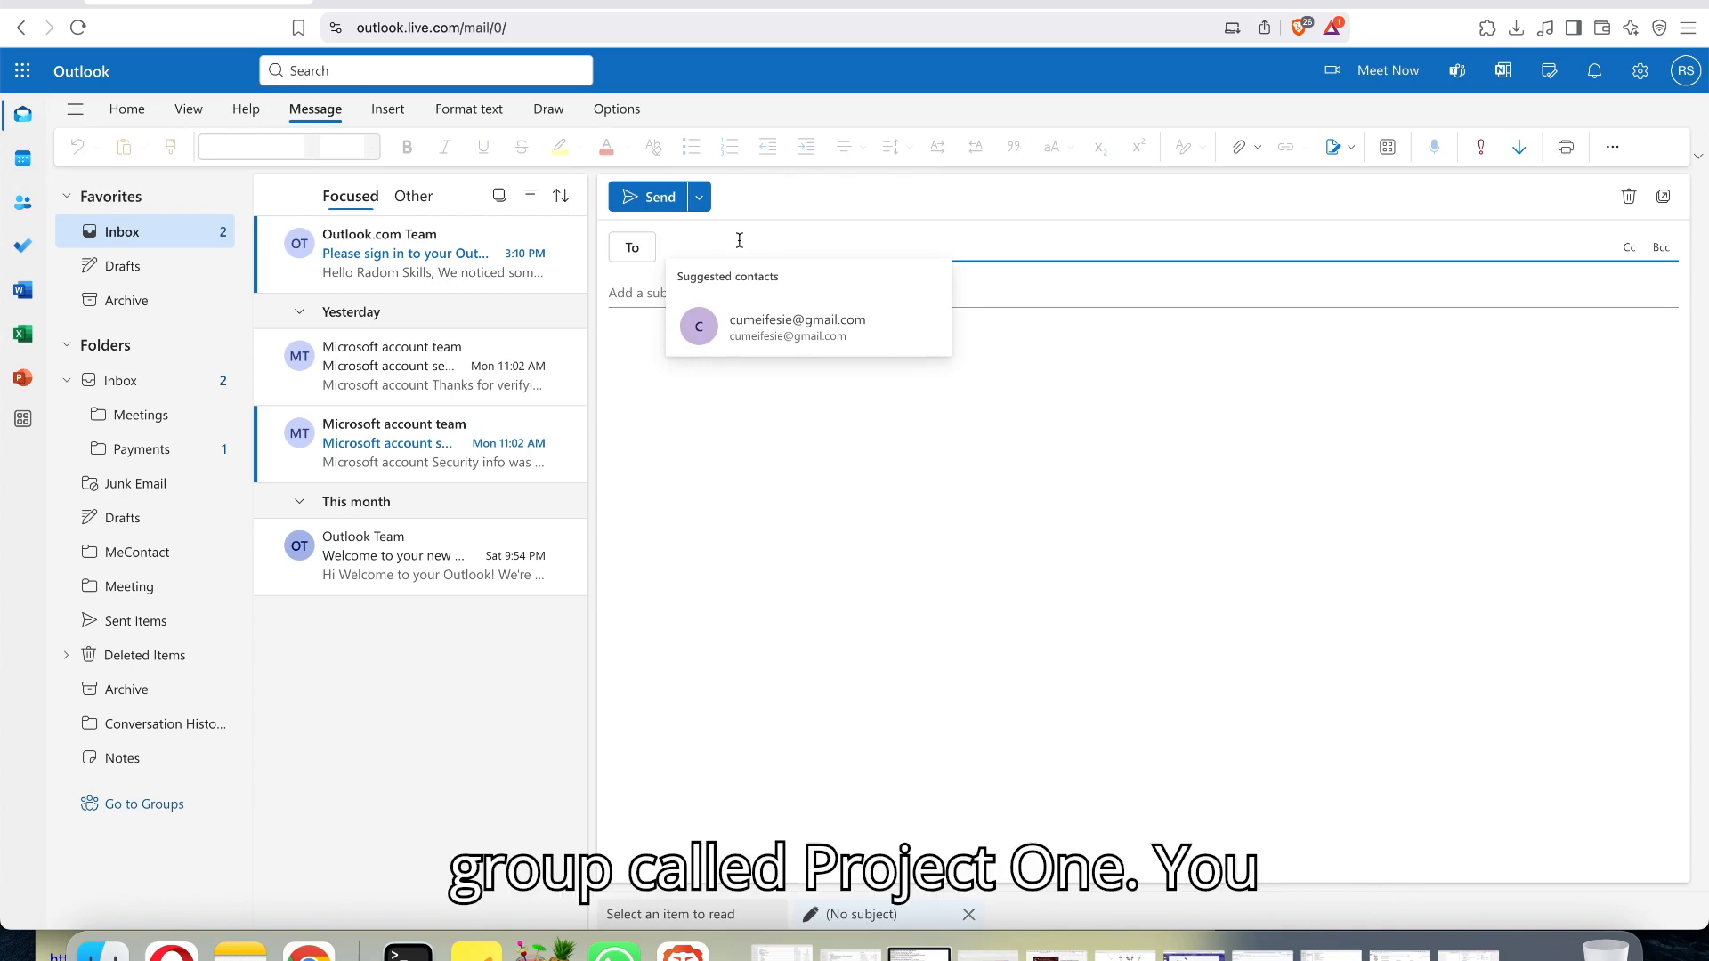
{"action": "type", "text": "P"}
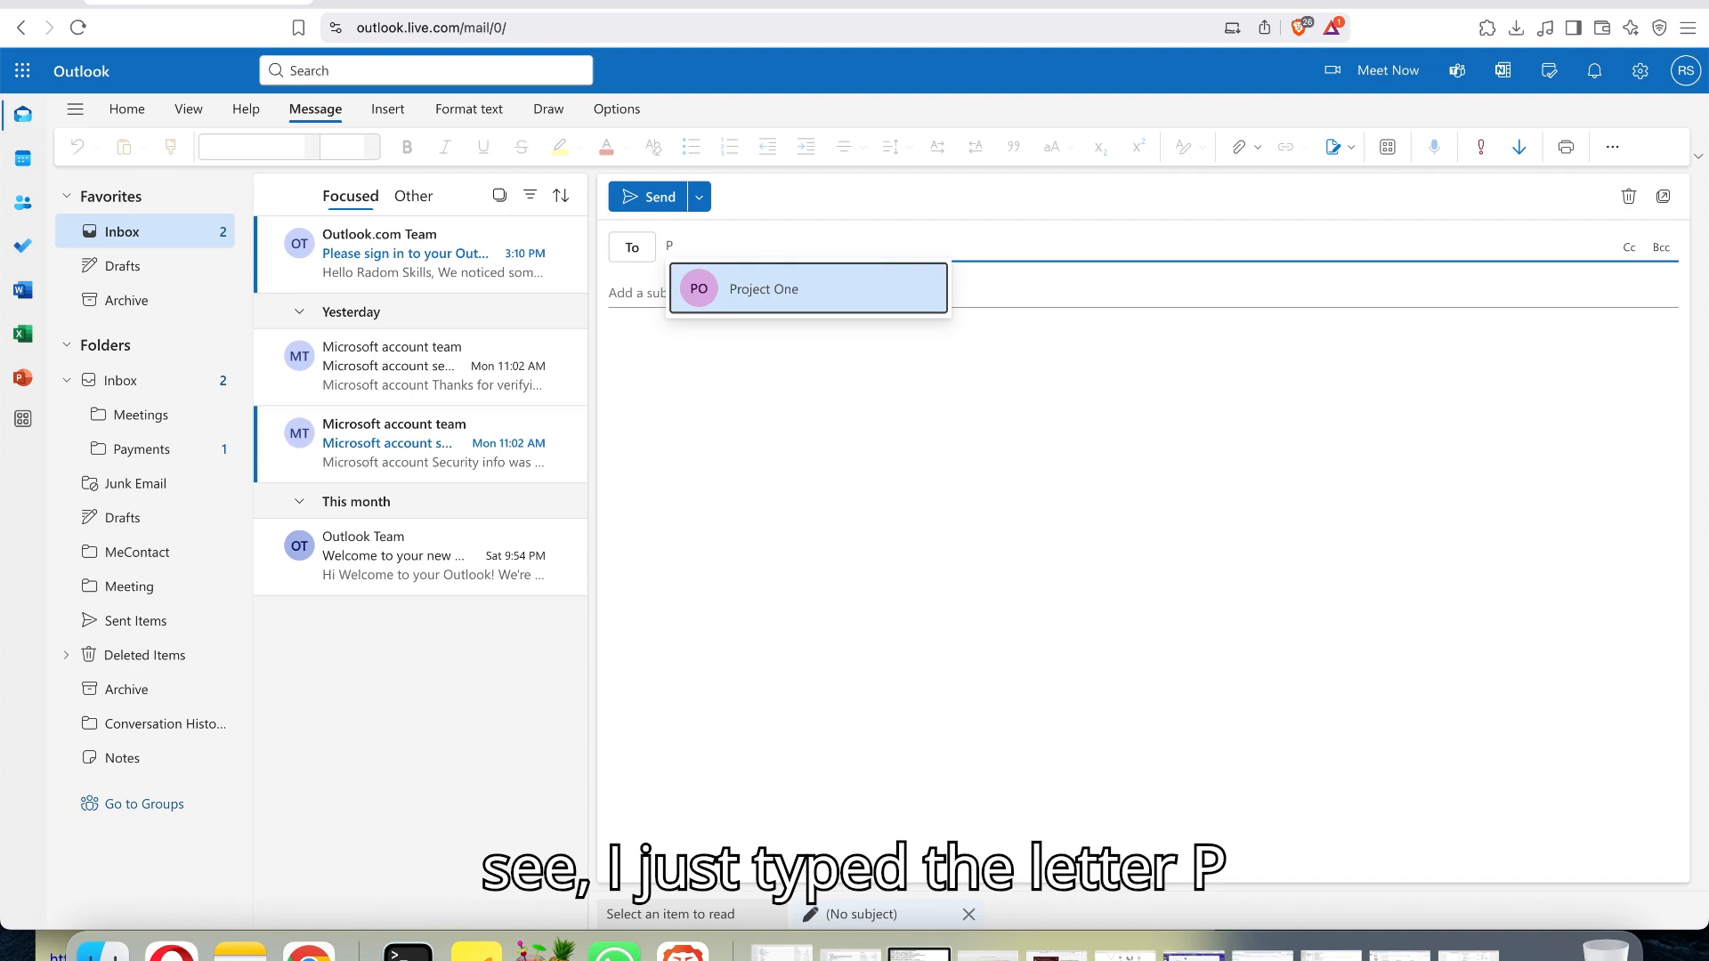
{"action": "left_click", "coordinate": [797, 287]}
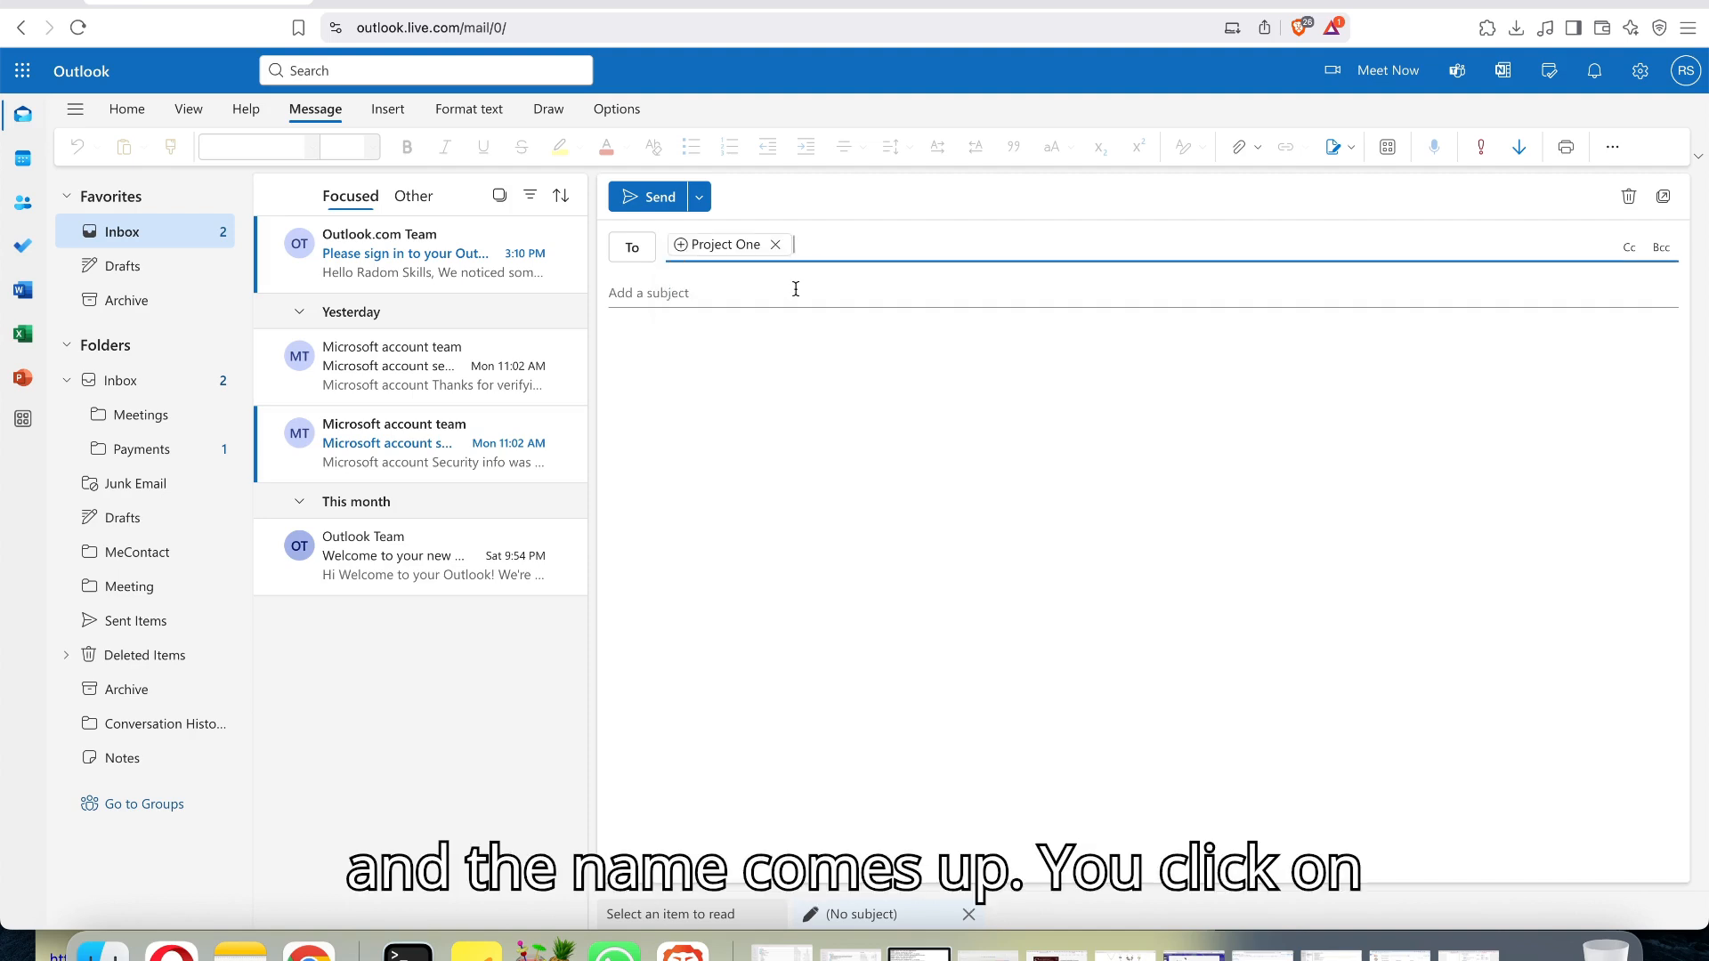
Give the email the subject "Hi project one team".
{"action": "left_click", "coordinate": [796, 288]}
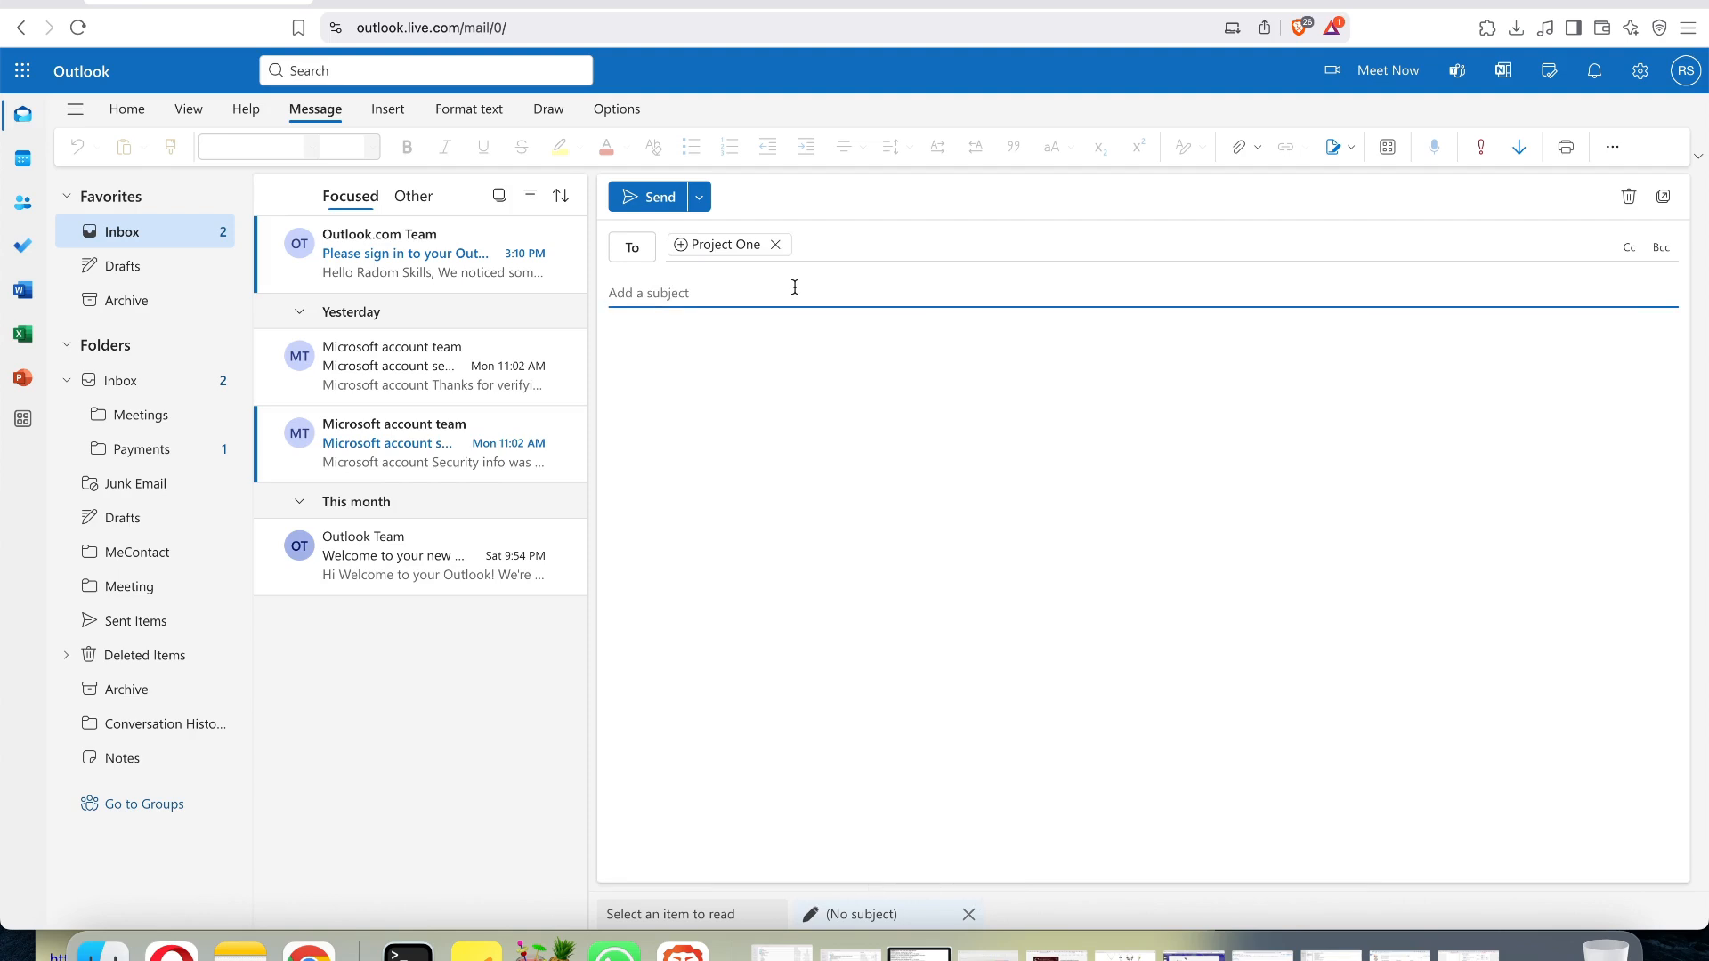
{"action": "type", "text": "Hi piroject one team"}
Write "Hi all!" as the message body and send the email.
{"action": "left_click", "coordinate": [736, 351]}
{"action": "type", "text": "Hi all"}
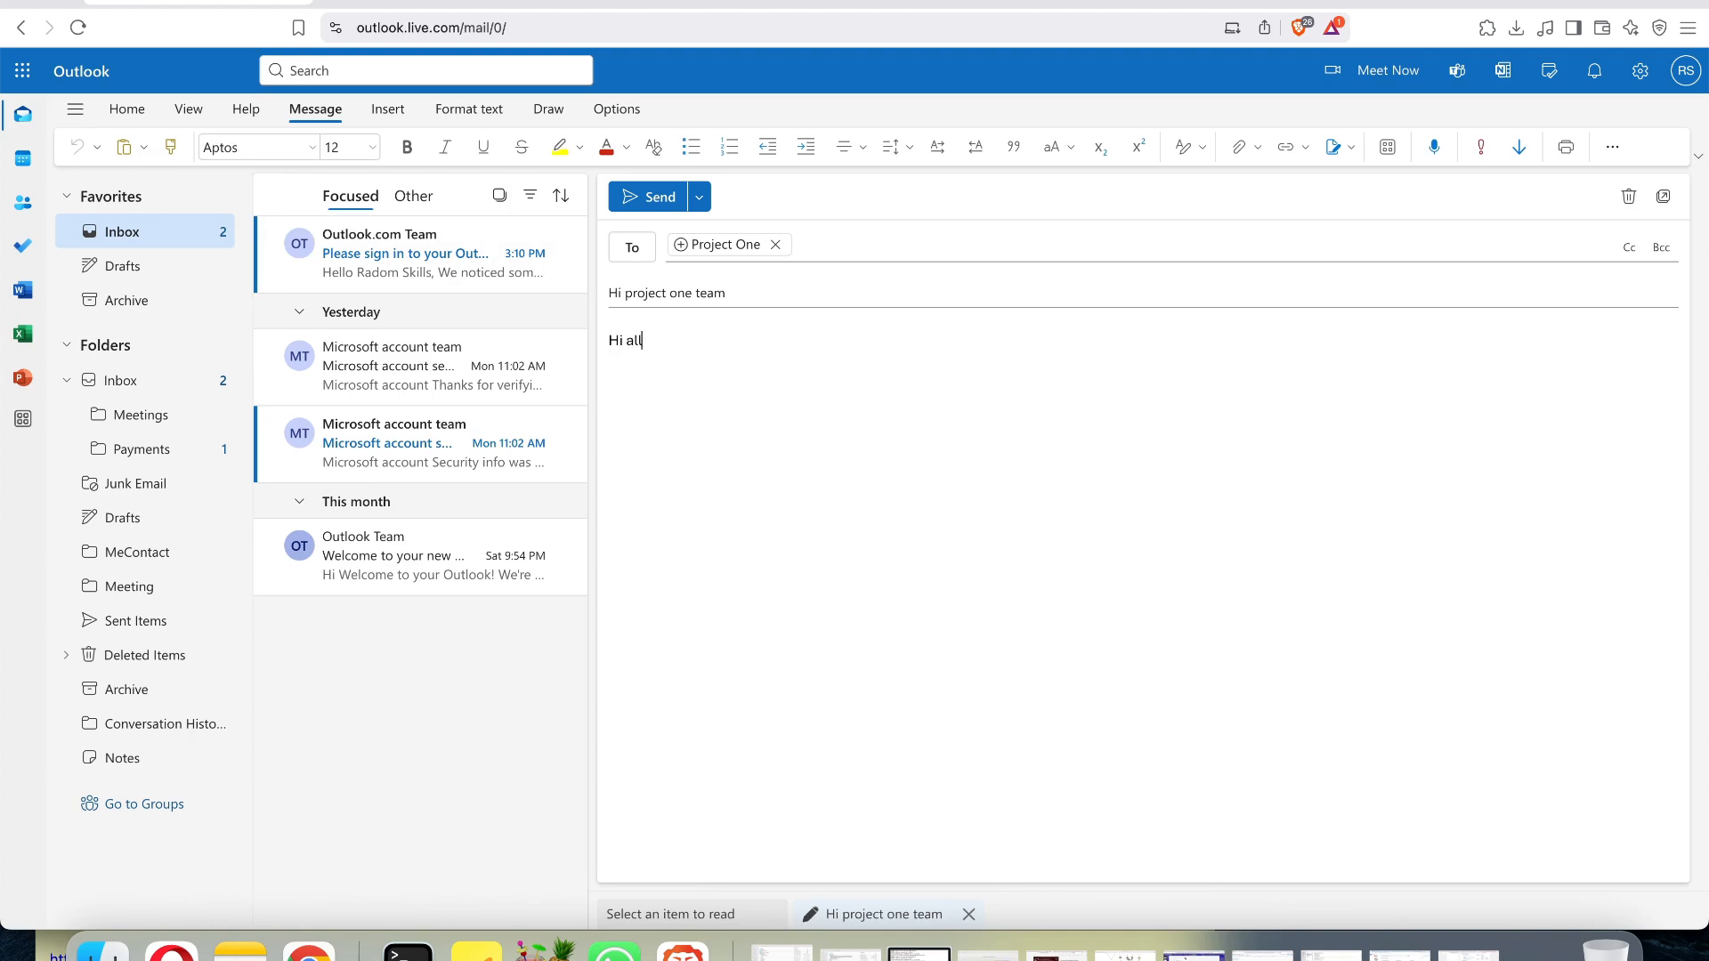
{"action": "type", "text": "!"}
{"action": "left_click", "coordinate": [655, 197]}
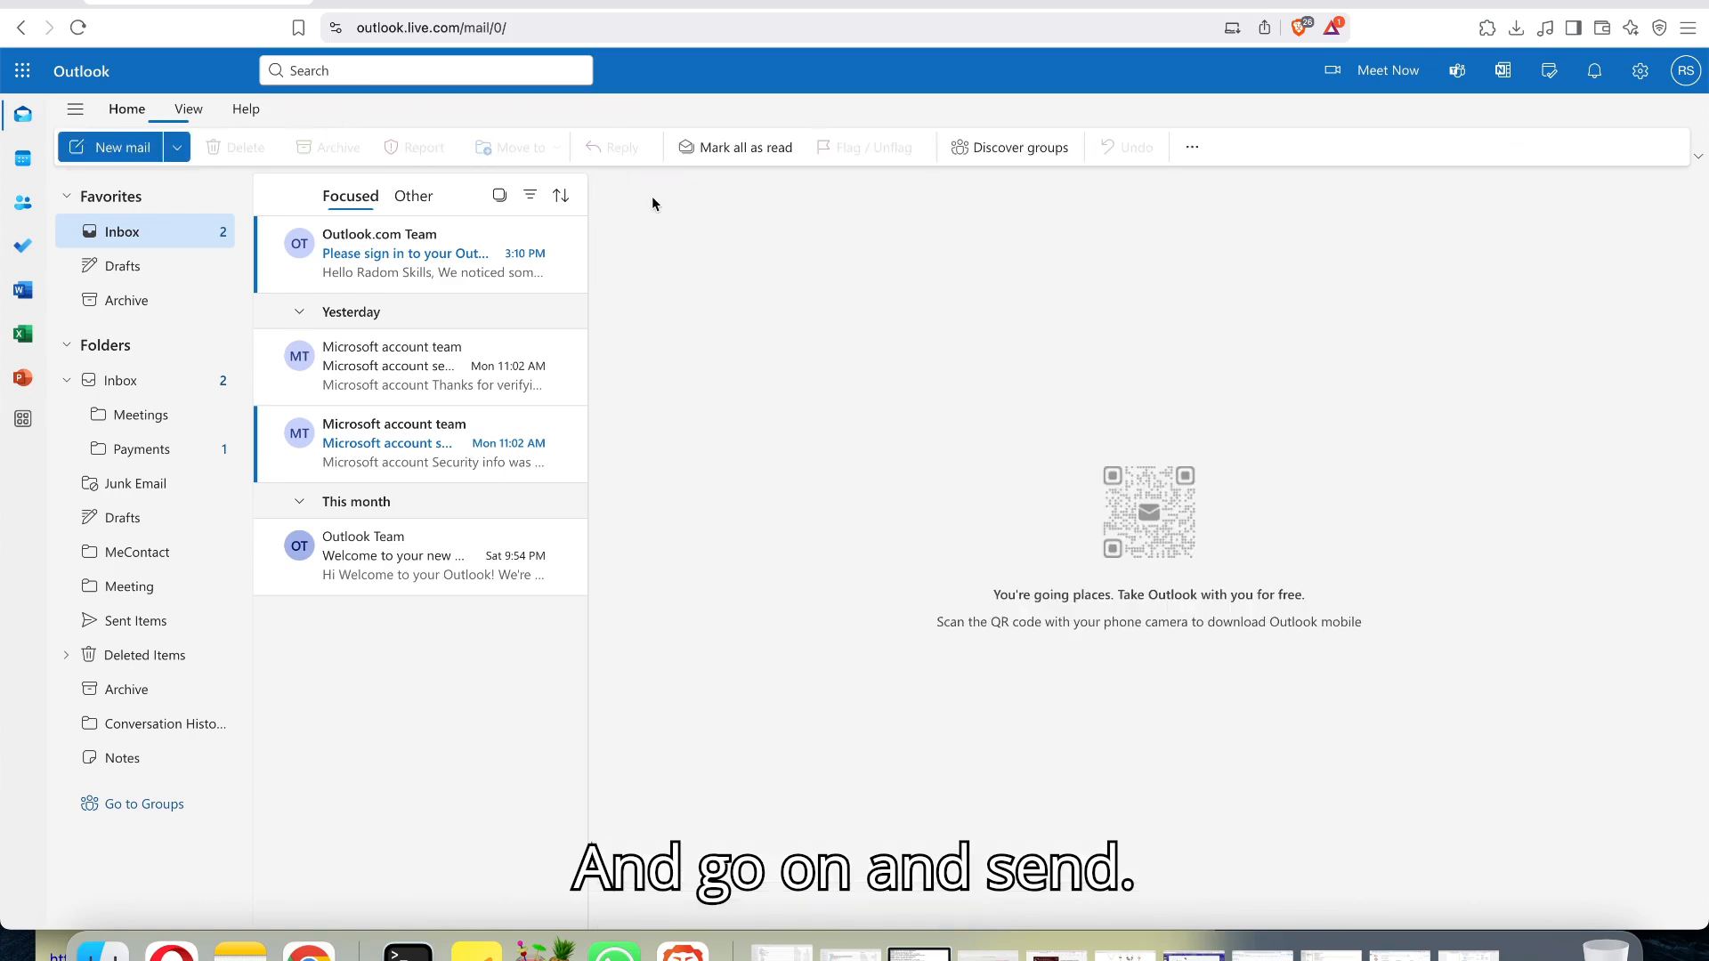